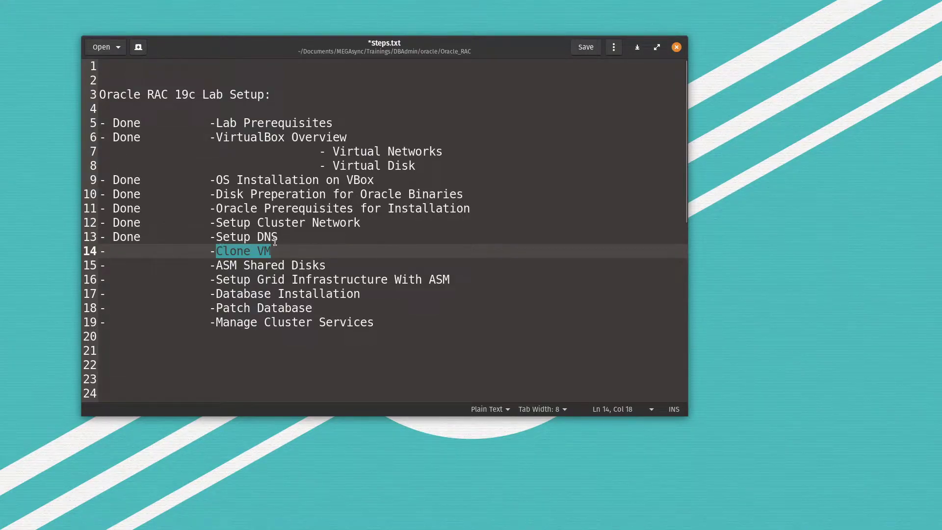
Step: Highlight the 'Clone VM' step on line 14 of Steps.txt in gedit
{"action": "left_click", "coordinate": [231, 252]}
{"action": "left_click_drag", "start_coordinate": [216, 252], "coordinate": [270, 254]}
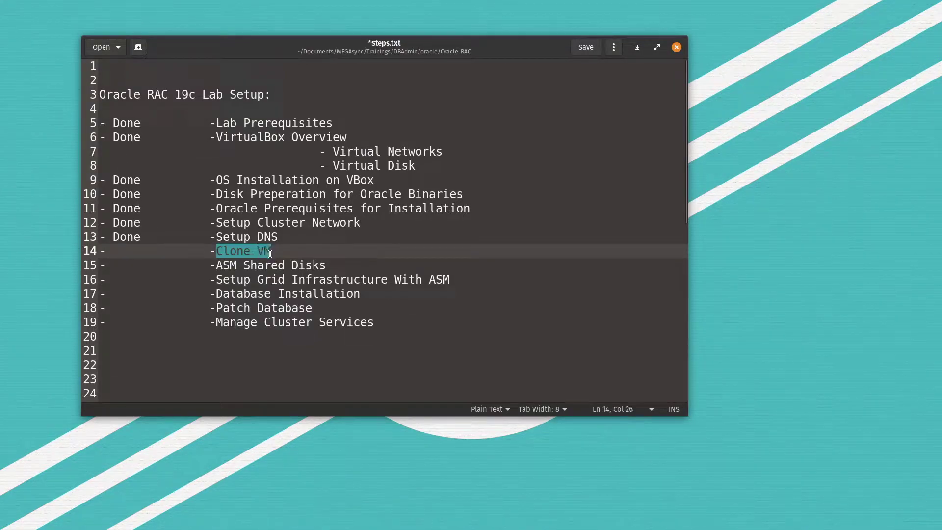
{"action": "left_click", "coordinate": [221, 254]}
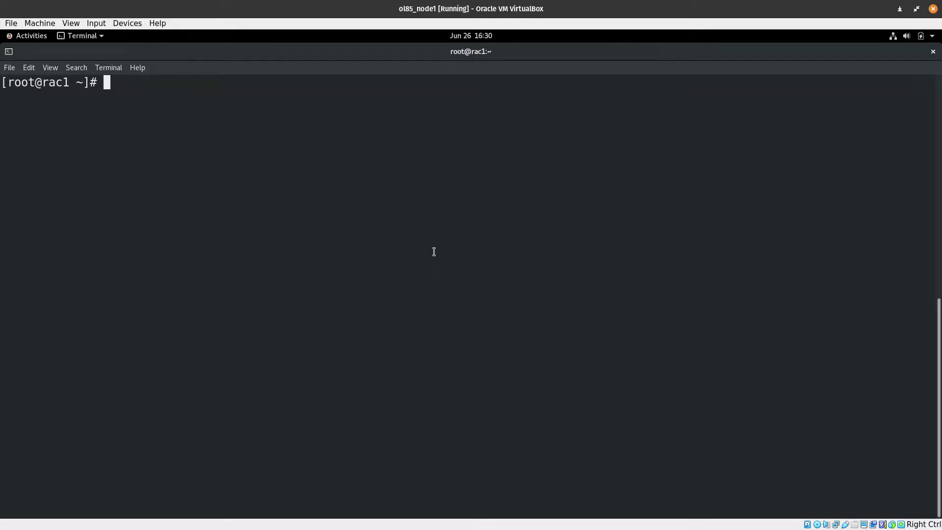
Step: Shut down the ol85_node1 guest with the poweroff command
{"action": "type", "text": "poweroff"}
{"action": "key", "text": "Return"}
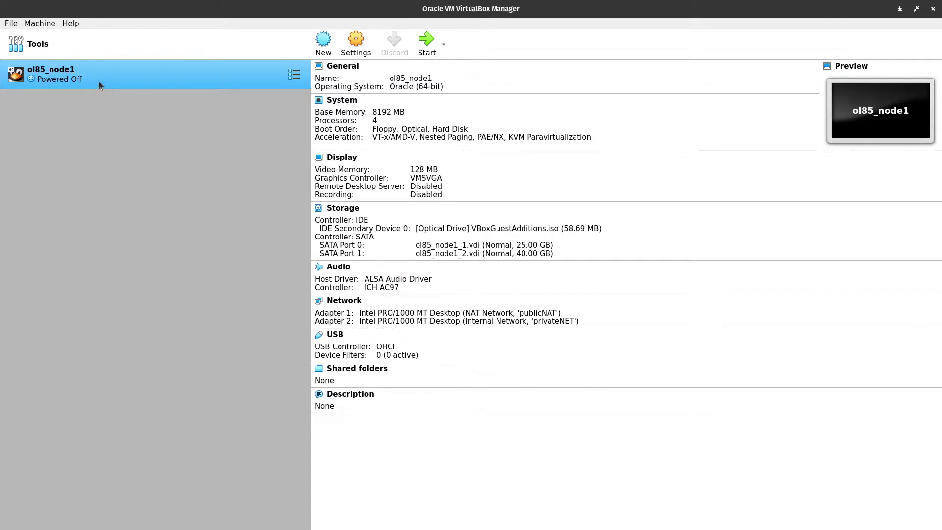
Step: Open the Clone Virtual Machine dialog for ol85_node1
{"action": "right_click", "coordinate": [73, 76]}
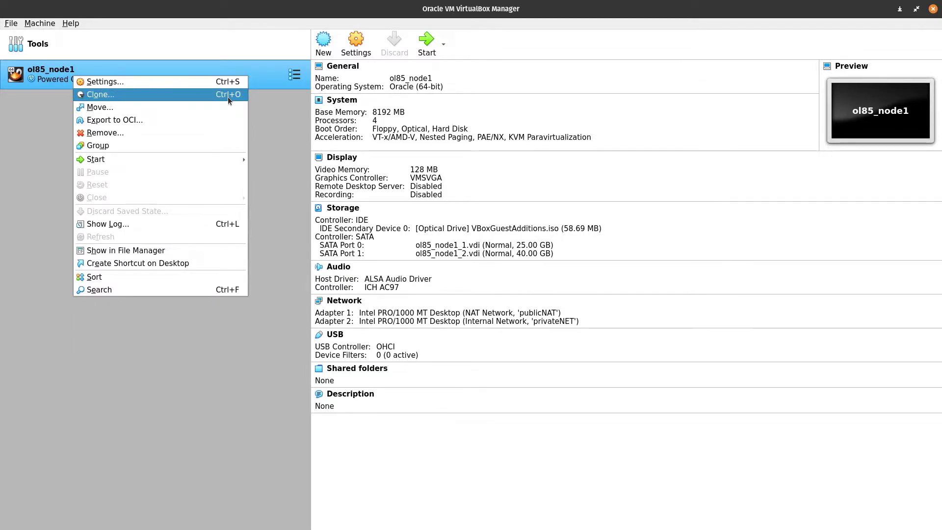
{"action": "left_click", "coordinate": [270, 106]}
{"action": "key", "text": "ctrl+o"}
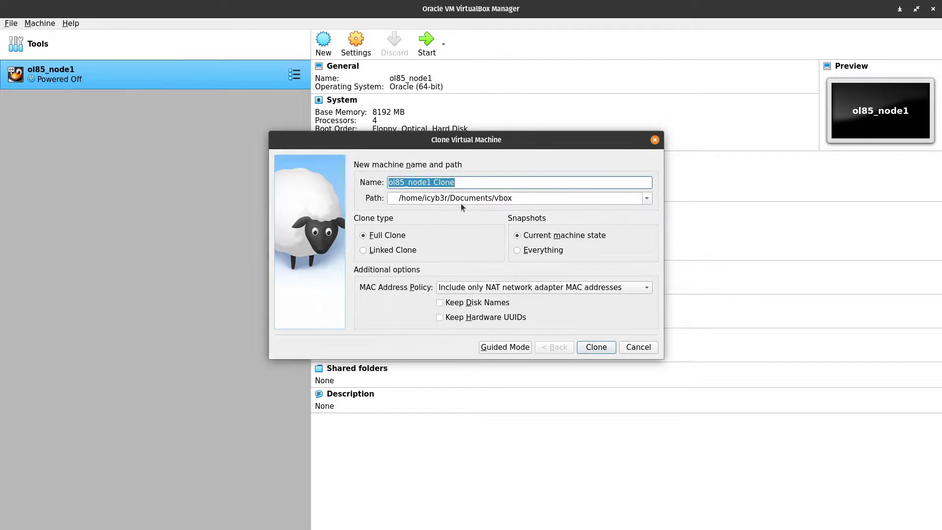
Step: Rename the clone to ol85_node2 and pick 'Generate new MAC addresses for all network adapters'
{"action": "left_click", "coordinate": [432, 183]}
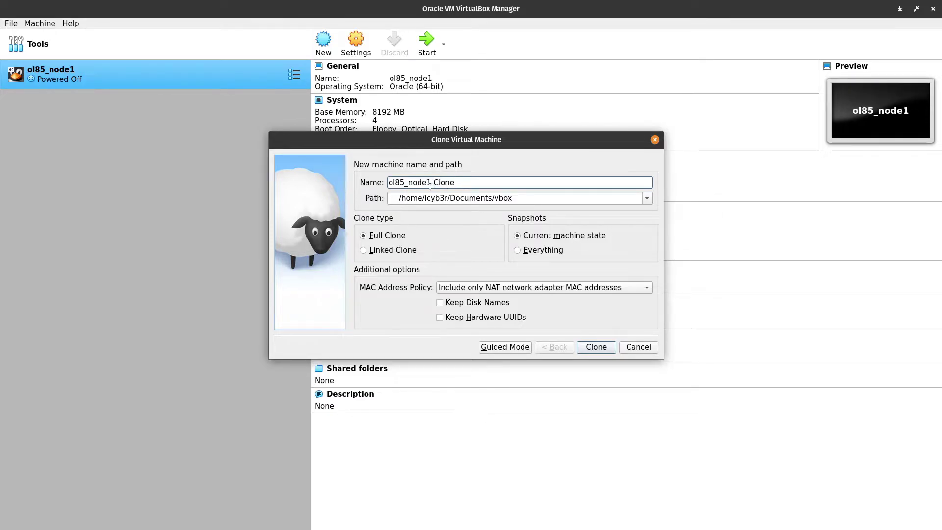
{"action": "left_click_drag", "start_coordinate": [426, 182], "coordinate": [467, 184]}
{"action": "type", "text": "2"}
{"action": "left_click", "coordinate": [452, 288]}
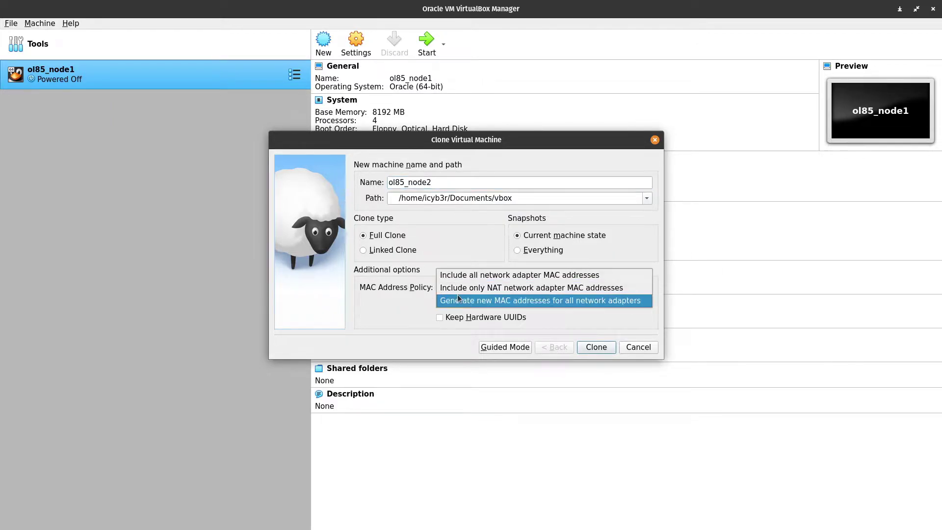
{"action": "left_click", "coordinate": [470, 298]}
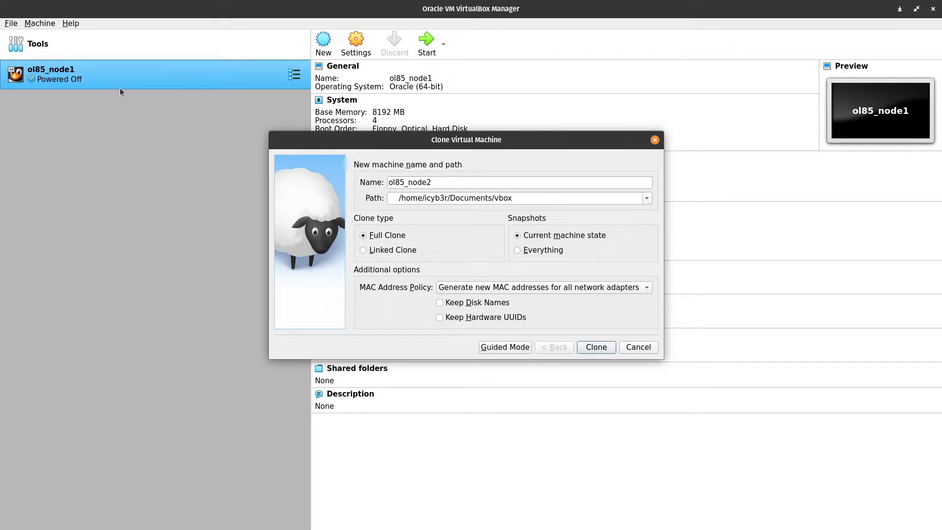
Step: Create the ol85_node2 full clone and start it
{"action": "left_click", "coordinate": [590, 349]}
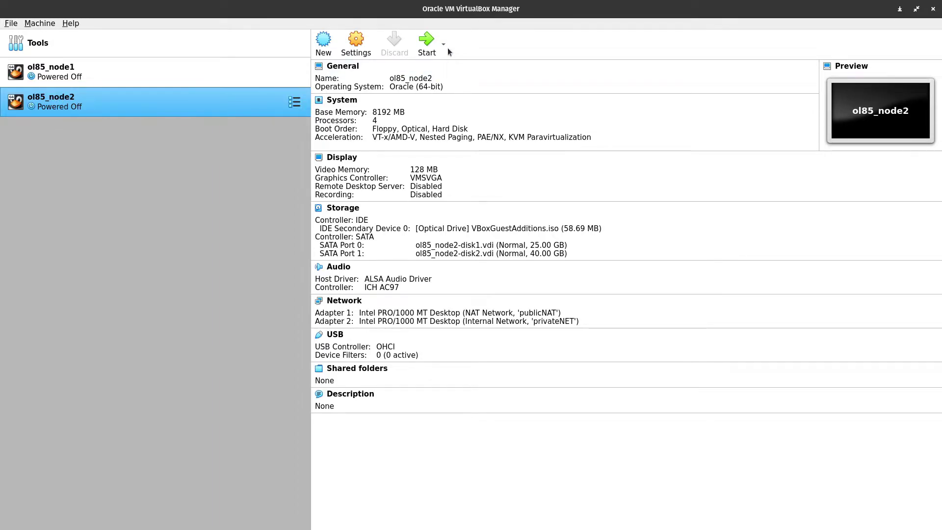
{"action": "left_click", "coordinate": [424, 53]}
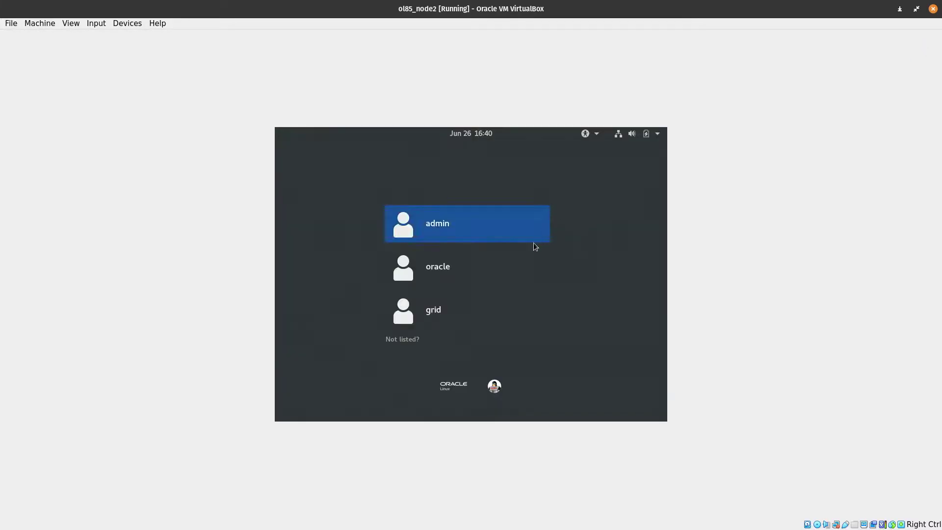
Step: Sign in to ol85_node2 with the account password and open the Wired network settings
{"action": "left_click", "coordinate": [462, 231]}
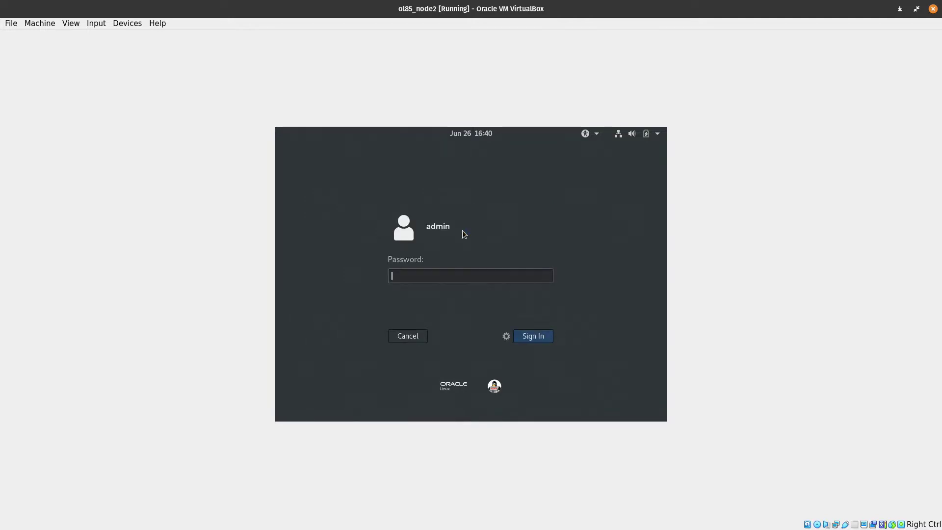
{"action": "type", "text": "********"}
{"action": "key", "text": "Return"}
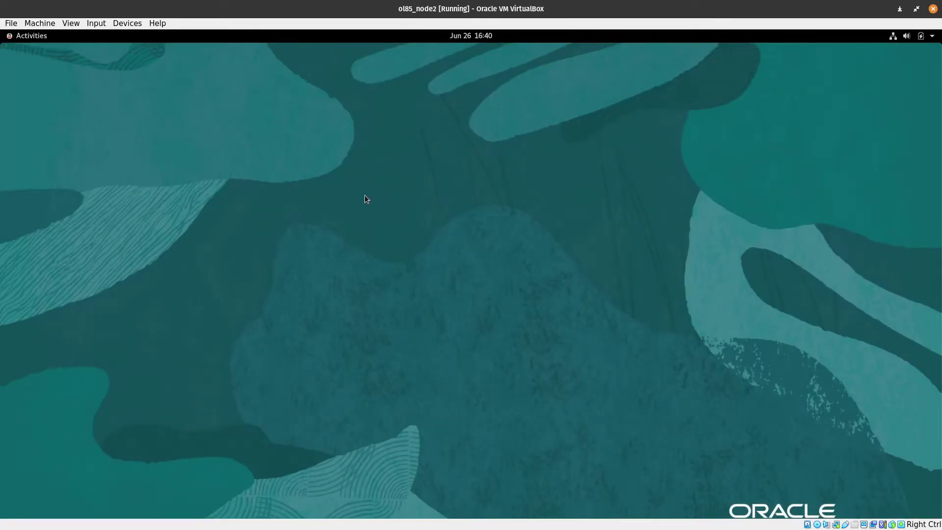
{"action": "left_click", "coordinate": [896, 37]}
{"action": "left_click", "coordinate": [836, 98]}
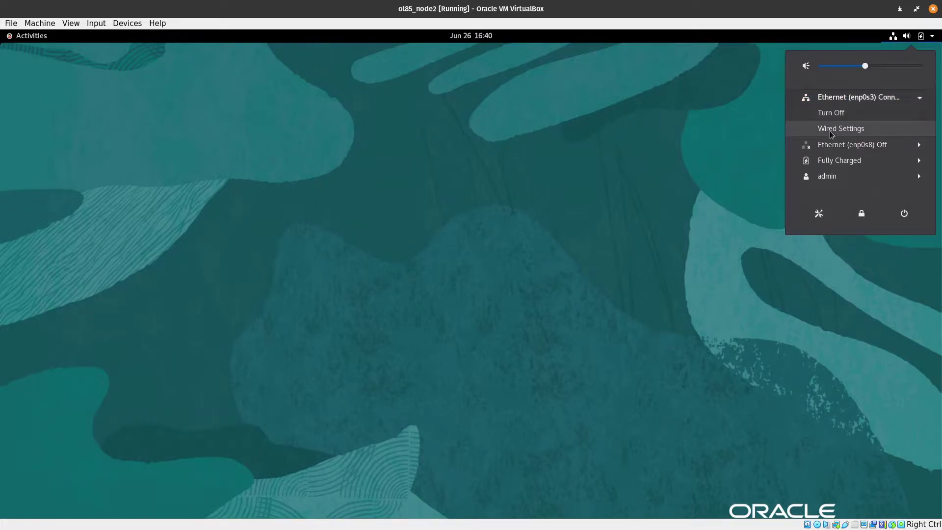
{"action": "left_click", "coordinate": [830, 130]}
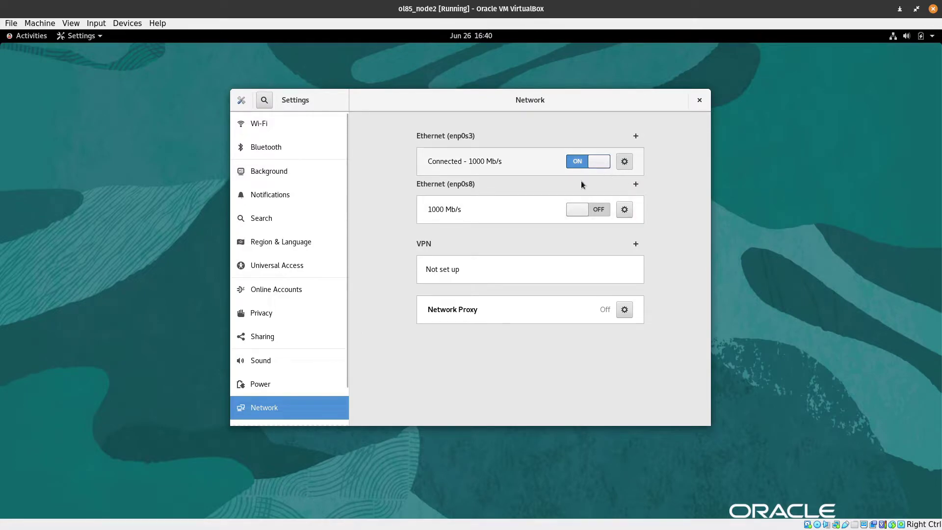
Step: Change enp0s3's IPv4 address to 10.10.20.112, apply it, and reconnect enp0s3
{"action": "left_click", "coordinate": [476, 164]}
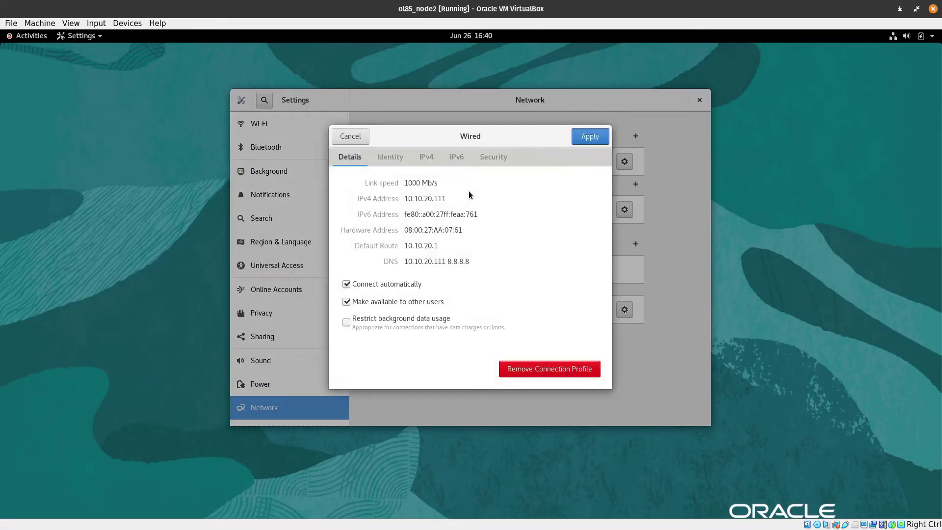
{"action": "left_click", "coordinate": [418, 156]}
{"action": "left_click", "coordinate": [395, 254]}
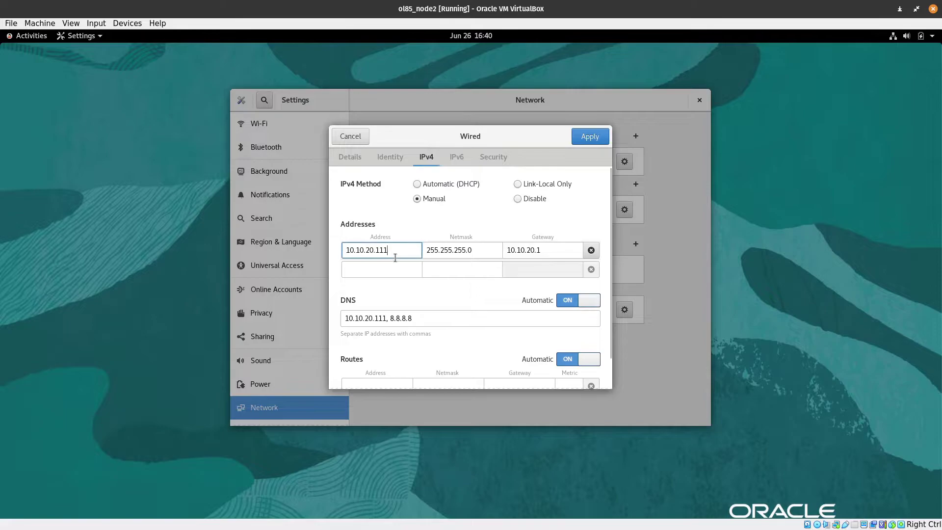
{"action": "key", "text": "BackSpace"}
{"action": "left_click_drag", "start_coordinate": [545, 246], "coordinate": [537, 249]}
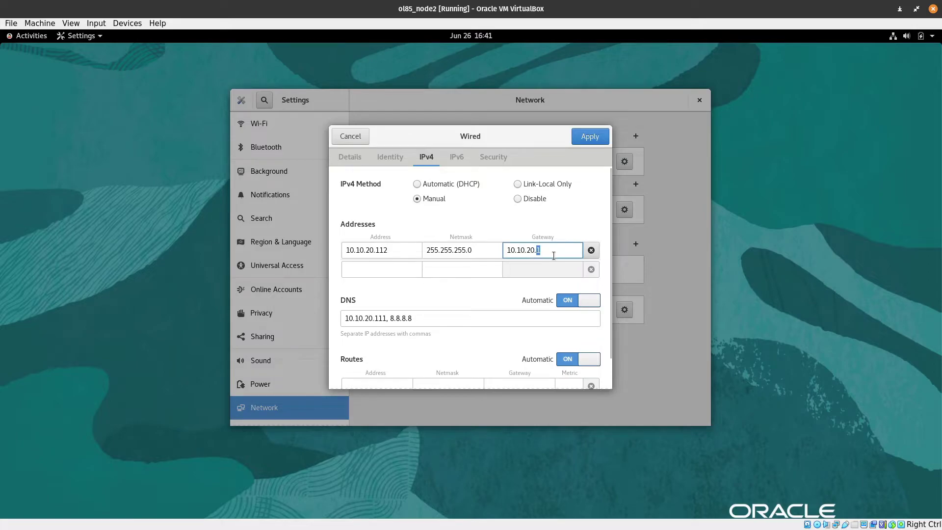
{"action": "left_click", "coordinate": [542, 253]}
{"action": "left_click", "coordinate": [580, 137]}
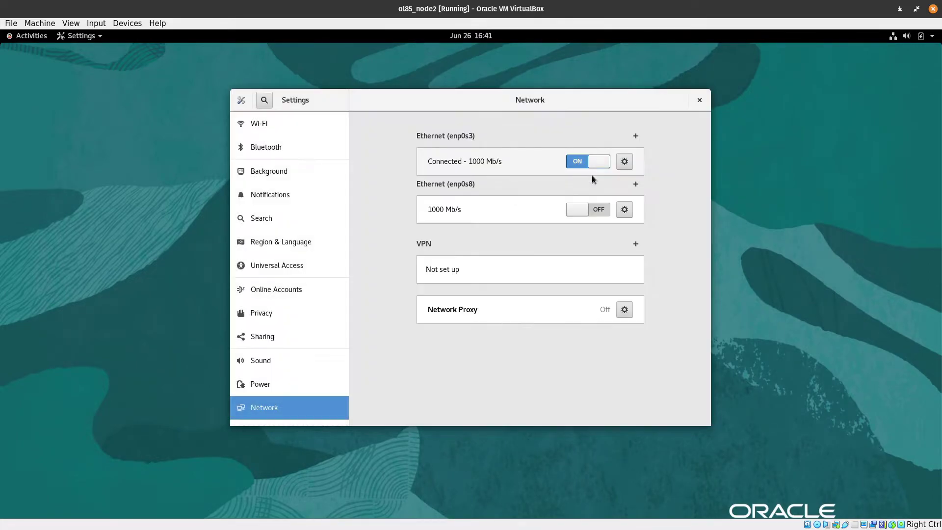
{"action": "left_click", "coordinate": [592, 163]}
{"action": "left_click", "coordinate": [594, 161]}
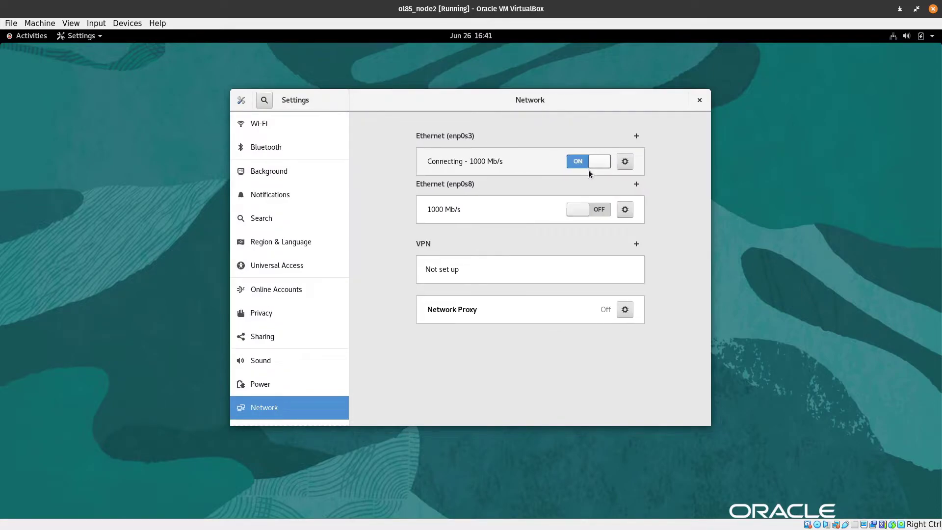
Step: Ping rac2 from a new terminal to confirm replies from 10.10.20.112, then return to Settings
{"action": "left_click", "coordinate": [31, 35]}
{"action": "left_click", "coordinate": [22, 336]}
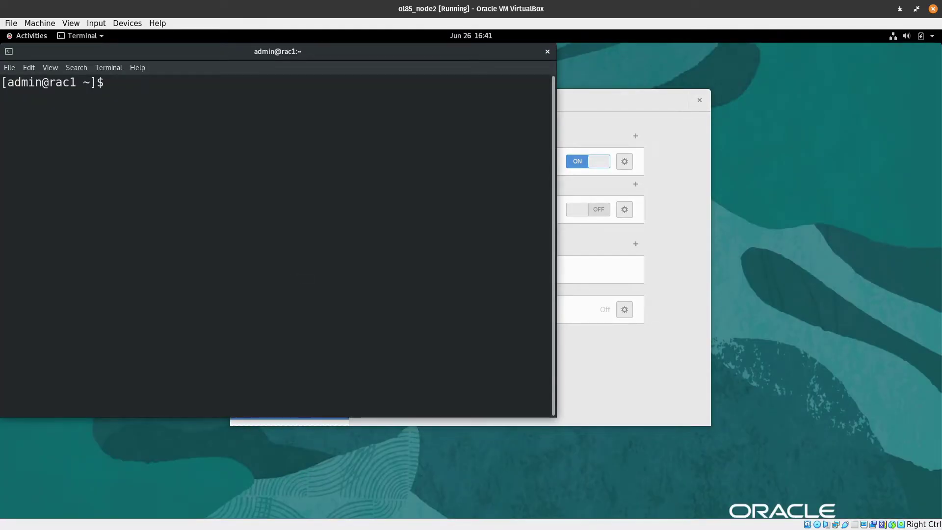
{"action": "type", "text": "ping rac2"}
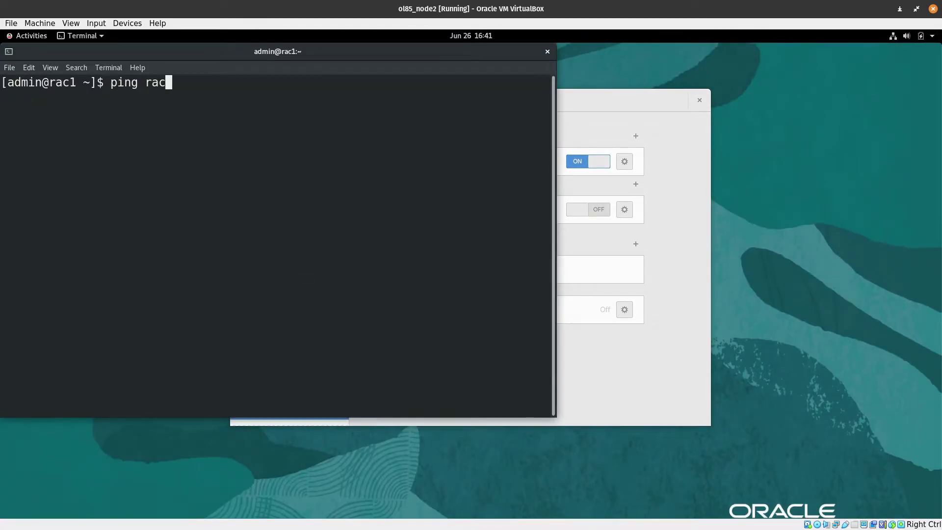
{"action": "key", "text": "Return"}
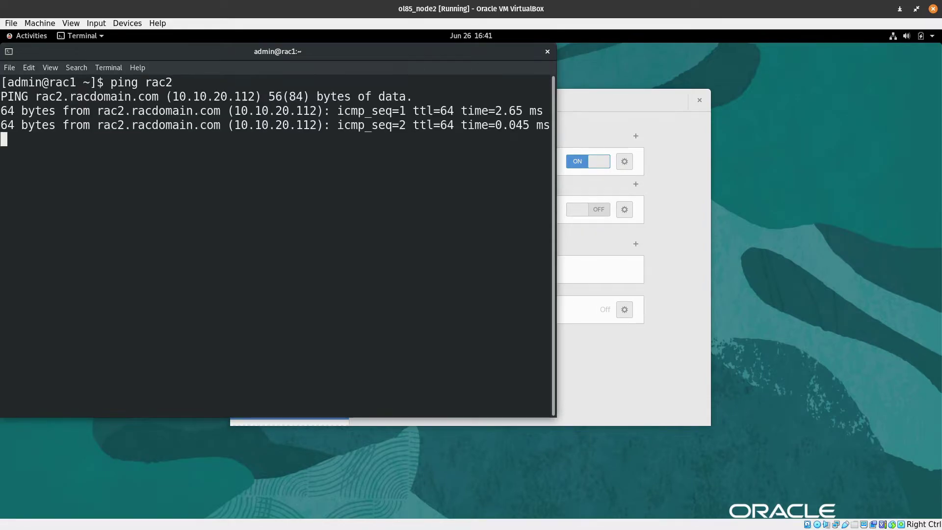
{"action": "key", "text": "ctrl+c"}
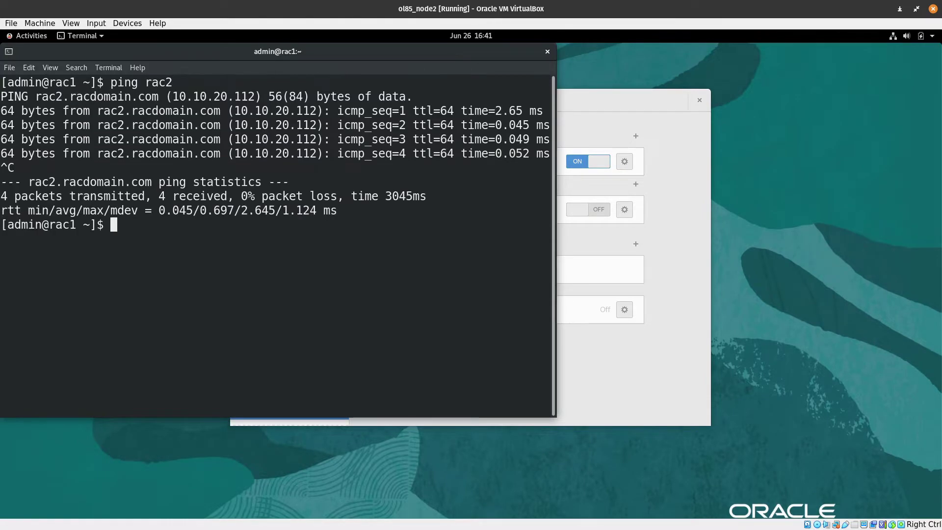
{"action": "type", "text": "clear"}
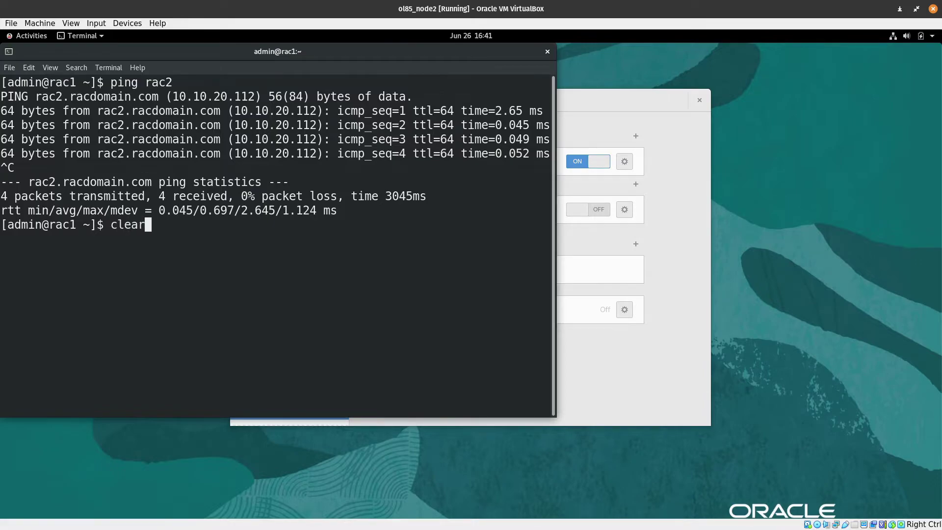
{"action": "key", "text": "Return"}
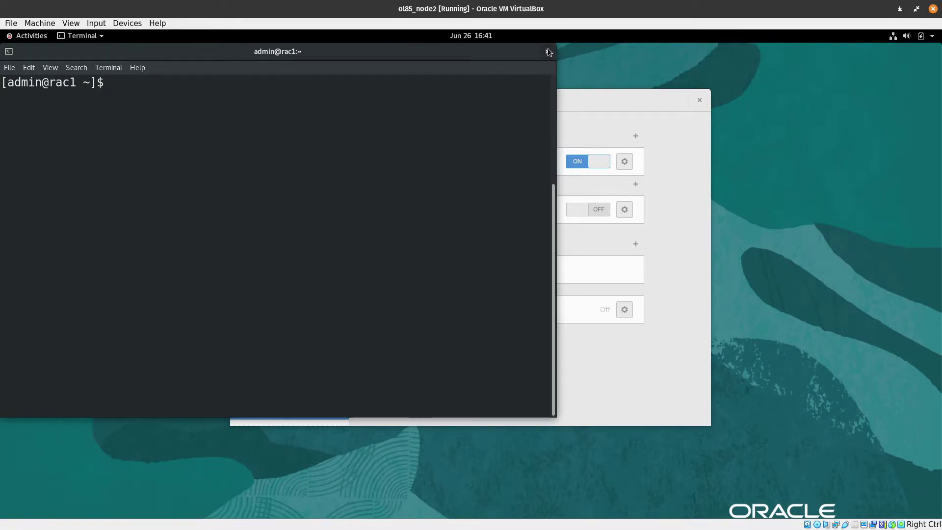
{"action": "left_click_drag", "start_coordinate": [547, 49], "coordinate": [528, 51]}
{"action": "left_click", "coordinate": [579, 94]}
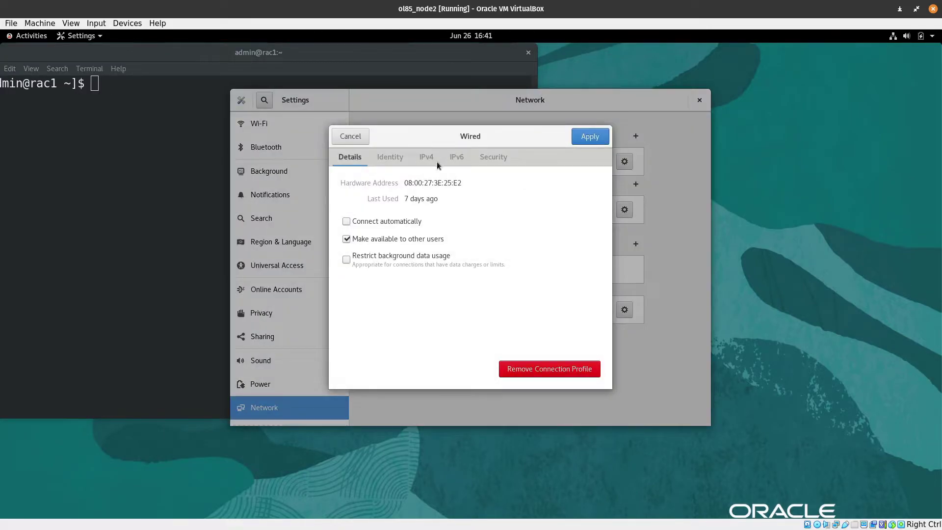
Step: Set enp0s8's IPv4 address to 10.10.30.112, switch it on, and close Settings
{"action": "left_click", "coordinate": [426, 156]}
{"action": "left_click", "coordinate": [393, 250]}
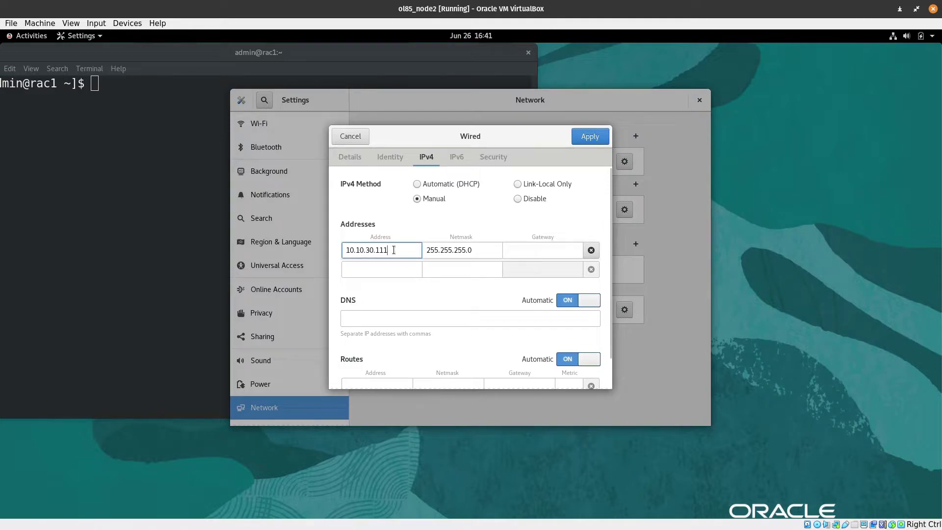
{"action": "key", "text": "BackSpace"}
{"action": "type", "text": "2"}
{"action": "left_click", "coordinate": [585, 139]}
{"action": "left_click", "coordinate": [596, 210]}
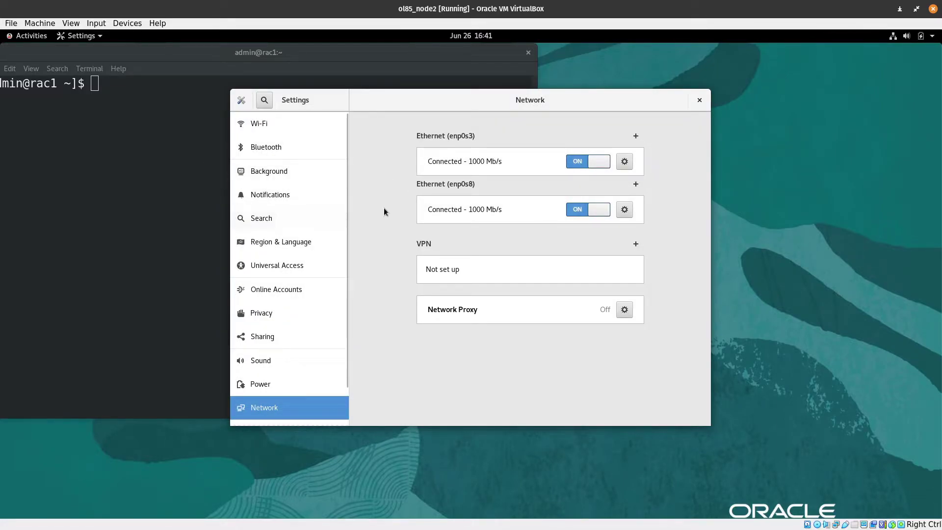
{"action": "left_click", "coordinate": [699, 101]}
Step: Become root in the guest terminal with sudo su - and clear the screen
{"action": "left_click_drag", "start_coordinate": [355, 53], "coordinate": [582, 98]}
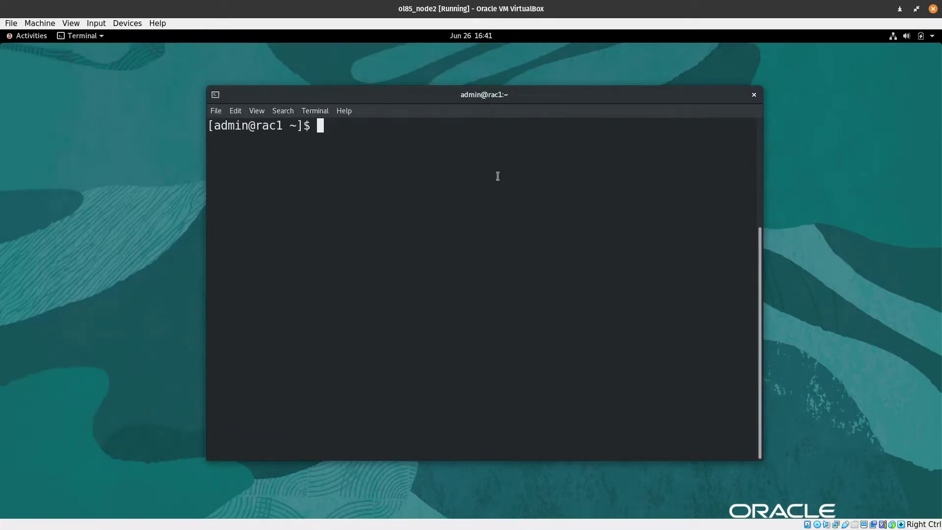
{"action": "type", "text": "sudo su -"}
{"action": "key", "text": "Return"}
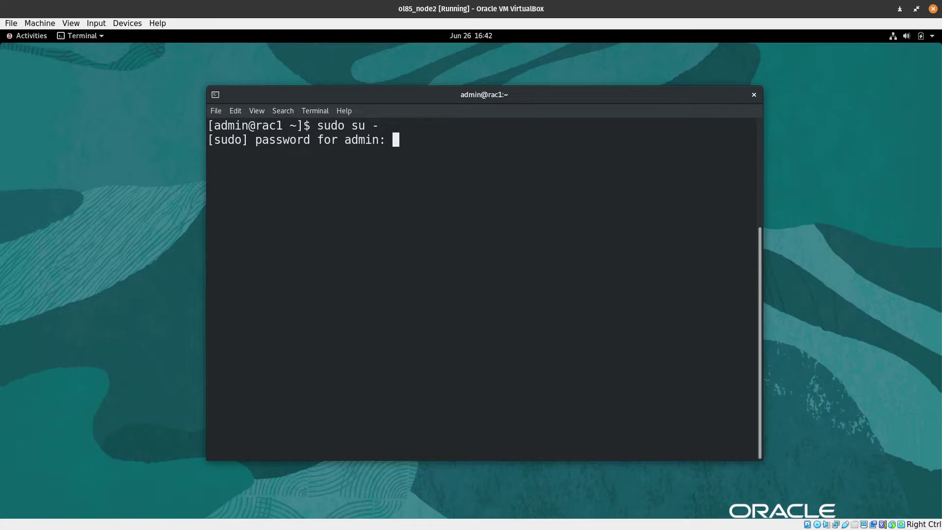
{"action": "key", "text": "Return"}
{"action": "type", "text": "clear"}
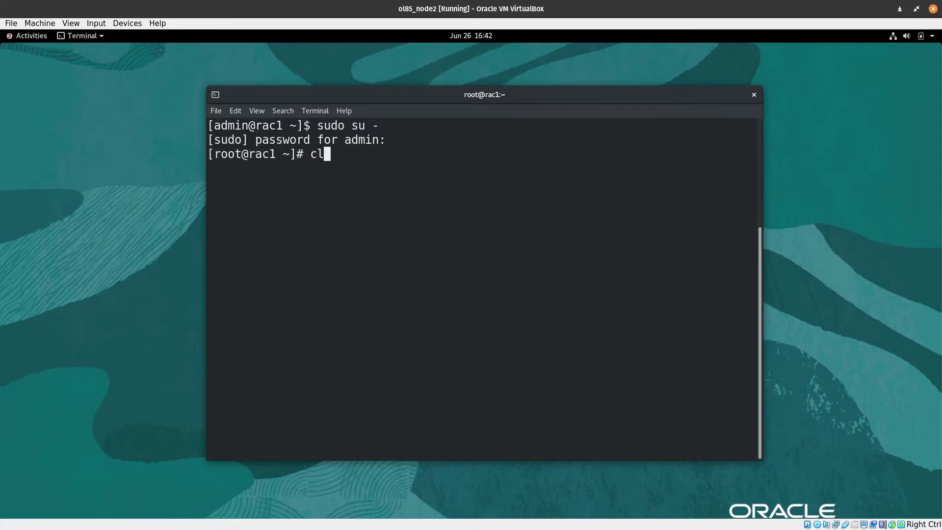
{"action": "key", "text": "Return"}
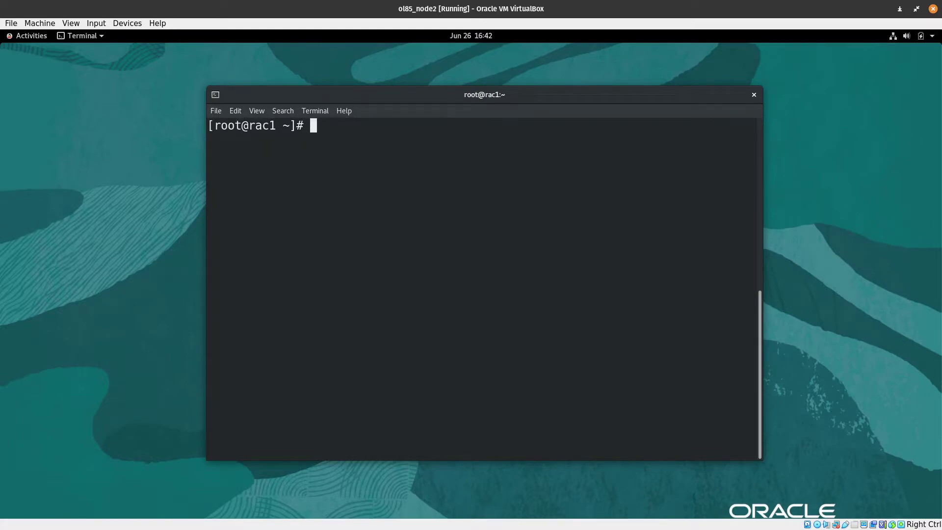
Step: Stop and disable named.service with systemctl, then clear the screen
{"action": "type", "text": "ste"}
{"action": "key", "text": "BackSpace"}
{"action": "key", "text": "BackSpace"}
{"action": "type", "text": "ystemctl sto"}
{"action": "key", "text": "BackSpace"}
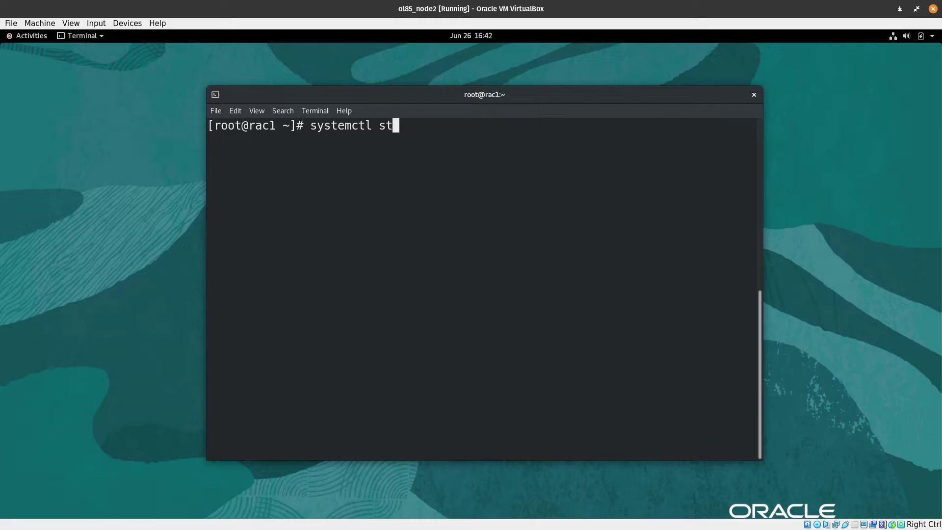
{"action": "type", "text": "op named.service [root@rac1 ~]# "}
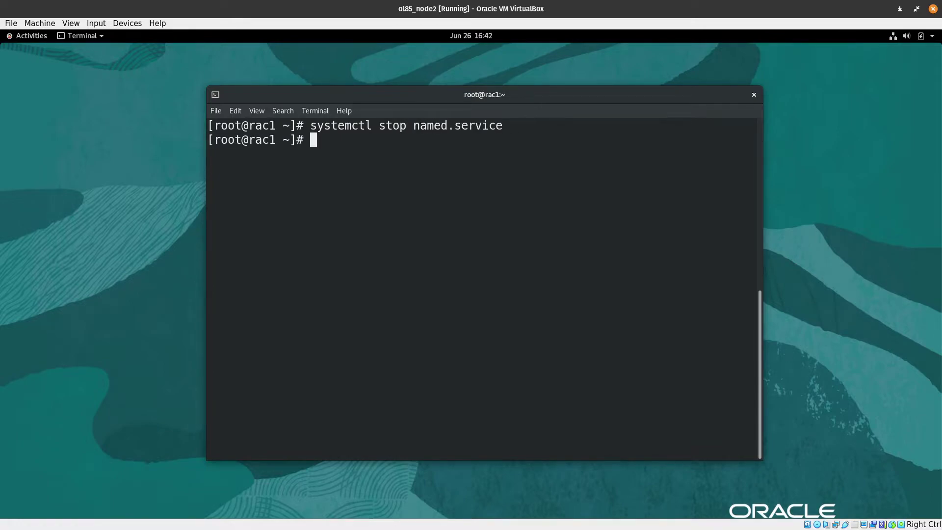
{"action": "type", "text": "systemctl "}
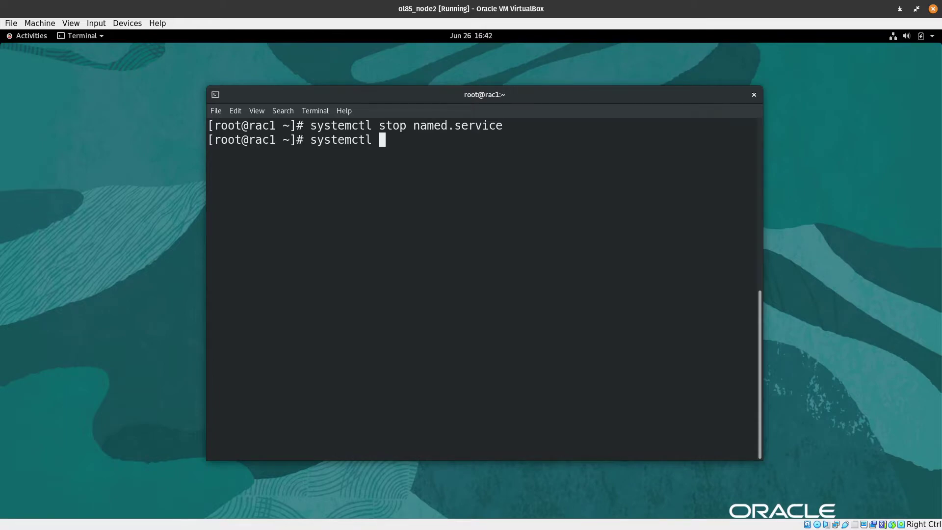
{"action": "type", "text": "disable nam"}
{"action": "key", "text": "Tab"}
{"action": "key", "text": "Return"}
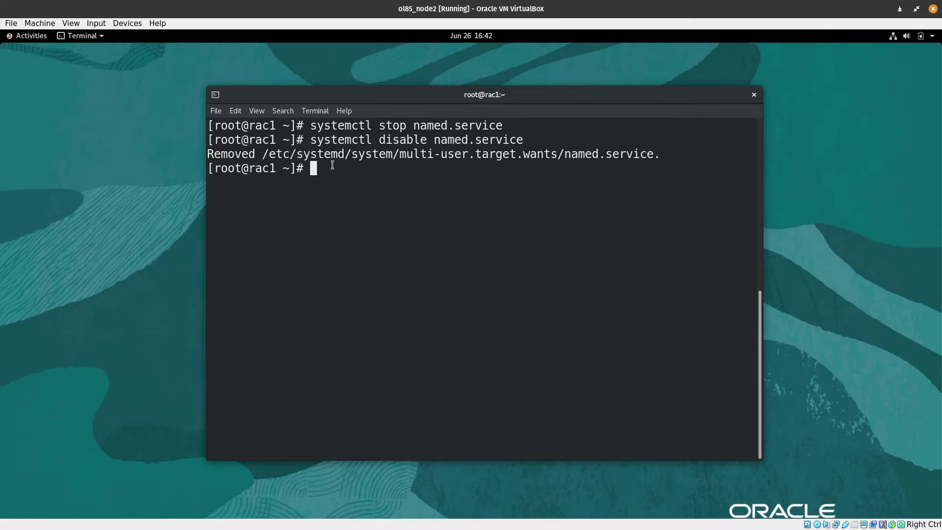
{"action": "type", "text": "clear"}
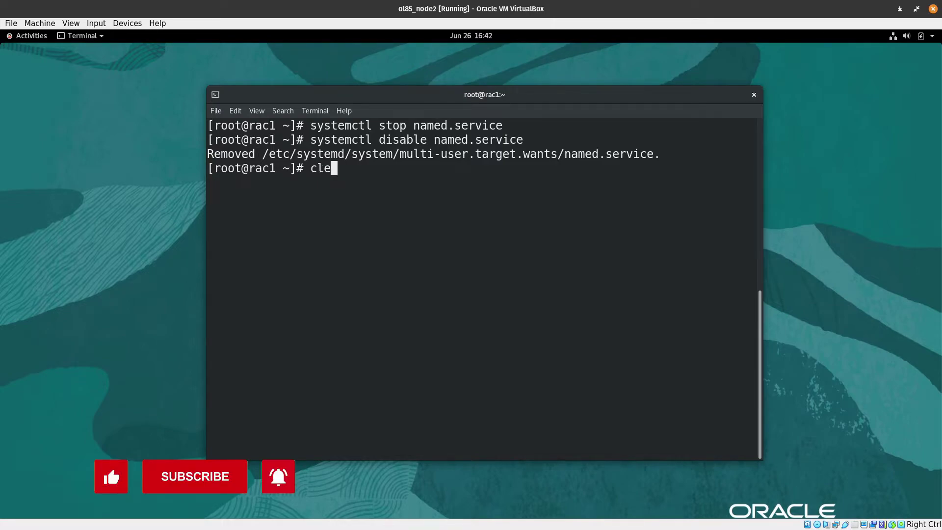
{"action": "key", "text": "Return"}
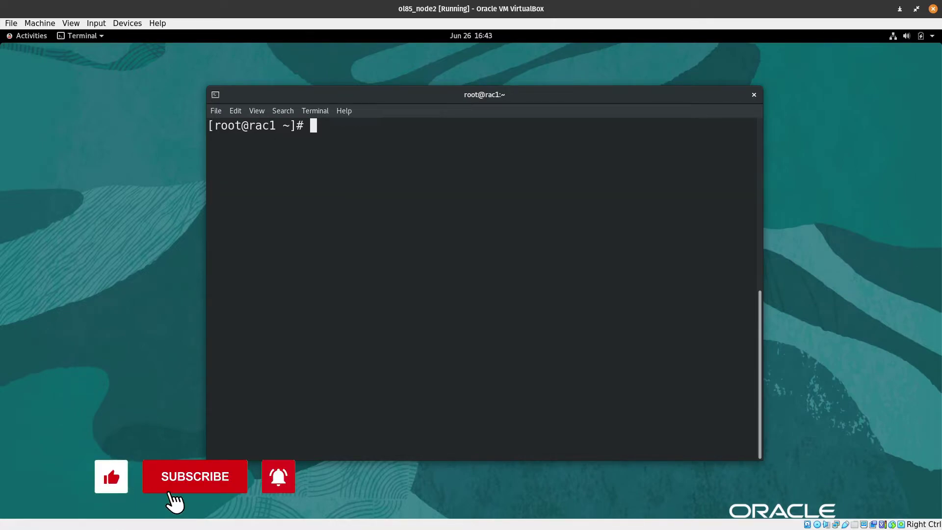
{"action": "type", "text": "hostnamectl"}
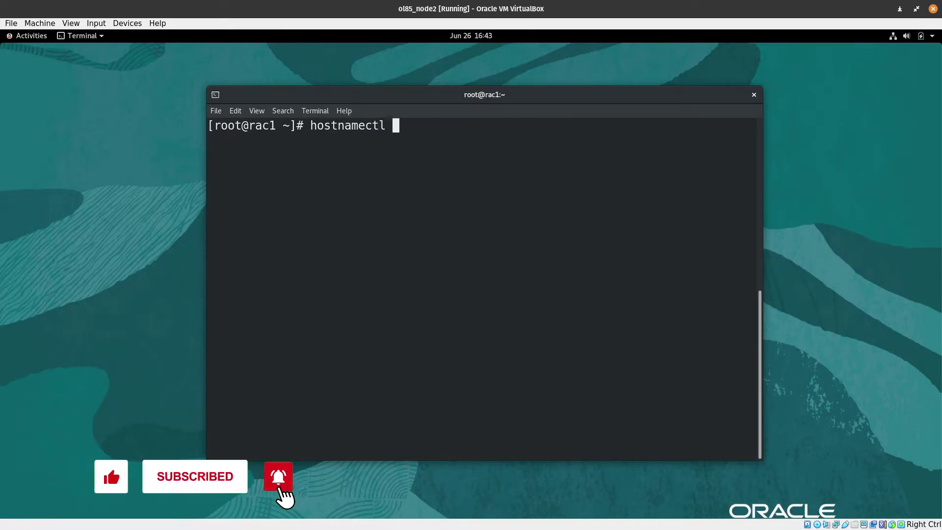
Step: Show the current hostname with hostnamectl and copy rac1.racdomain.com
{"action": "key", "text": "Return"}
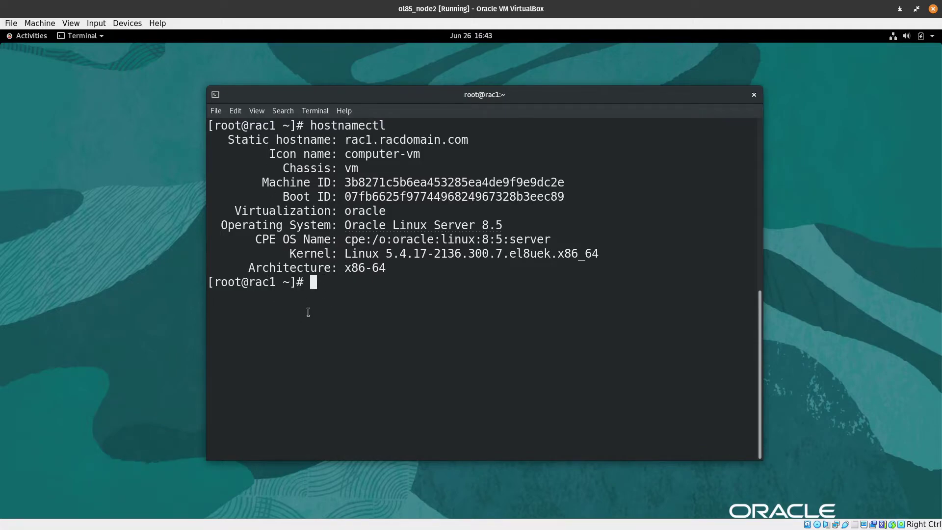
{"action": "left_click_drag", "start_coordinate": [345, 140], "coordinate": [468, 140]}
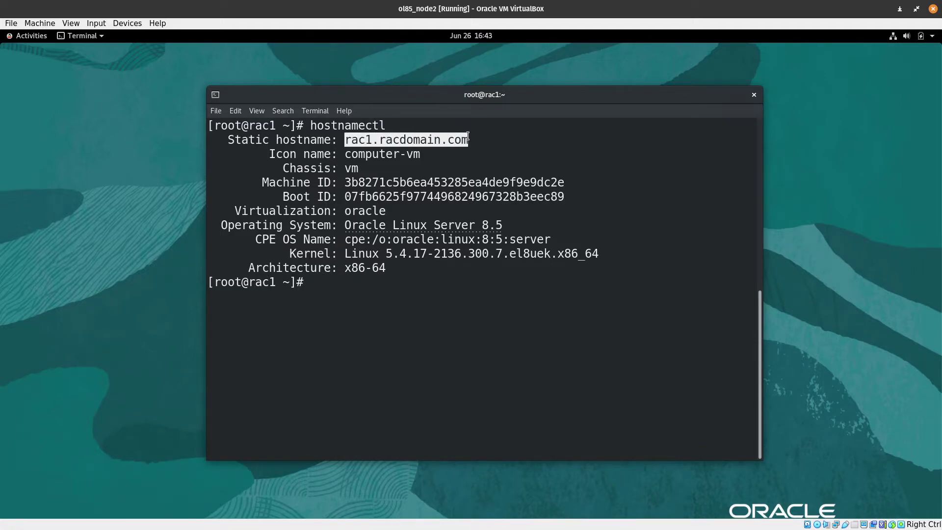
{"action": "right_click", "coordinate": [438, 142]}
{"action": "left_click", "coordinate": [456, 147]}
Step: Set the hostname to rac2.racdomain.com with hostnamectl set-hostname
{"action": "type", "text": "hostname"}
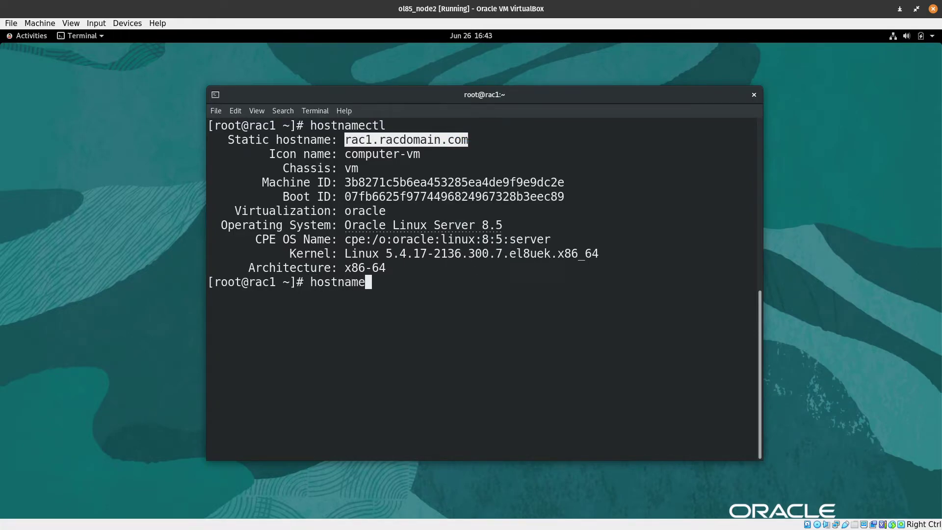
{"action": "key", "text": "BackSpace"}
{"action": "key", "text": "BackSpace"}
{"action": "key", "text": "BackSpace"}
{"action": "key", "text": "BackSpace"}
{"action": "key", "text": "ctrl+l"}
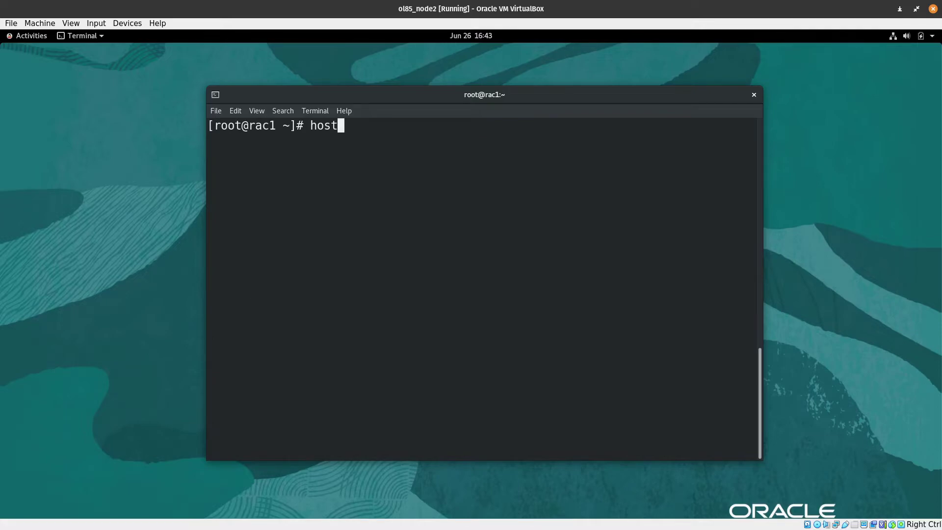
{"action": "type", "text": "namectl set-hostname "}
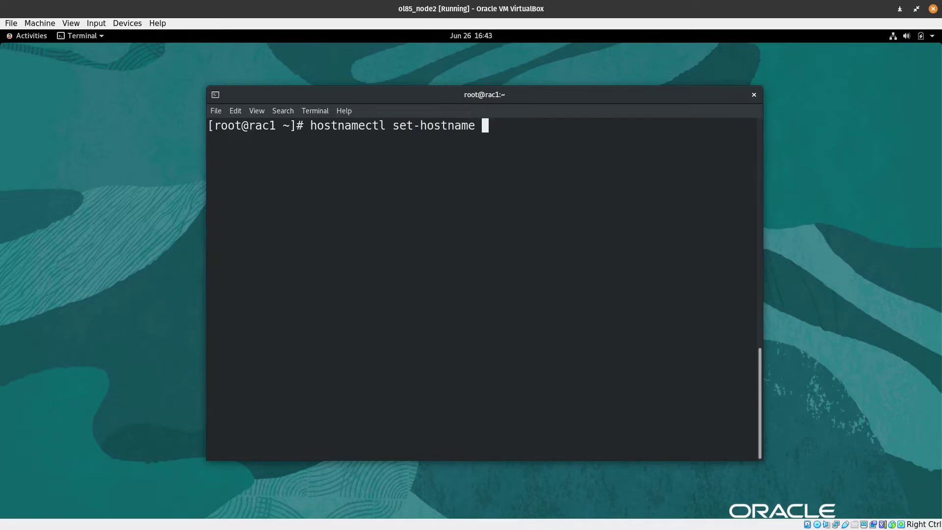
{"action": "type", "text": "rac1.racdomain.com"}
{"action": "key", "text": "Left"}
{"action": "key", "text": "Left"}
{"action": "key", "text": "Left"}
{"action": "key", "text": "Left"}
{"action": "key", "text": "Left"}
{"action": "key", "text": "Left"}
{"action": "key", "text": "Left"}
{"action": "key", "text": "Left"}
{"action": "key", "text": "Left"}
{"action": "key", "text": "Left"}
{"action": "key", "text": "Left"}
{"action": "key", "text": "Left"}
{"action": "key", "text": "Left"}
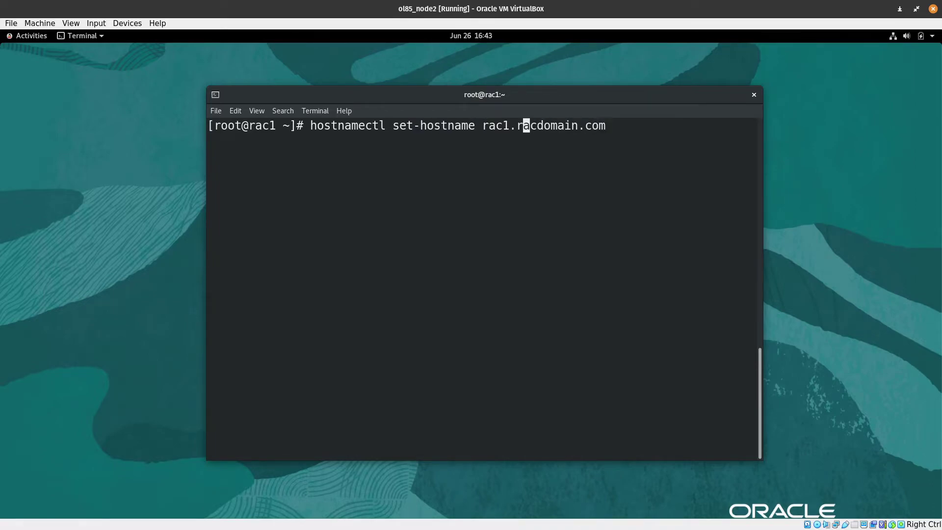
{"action": "key", "text": "Return"}
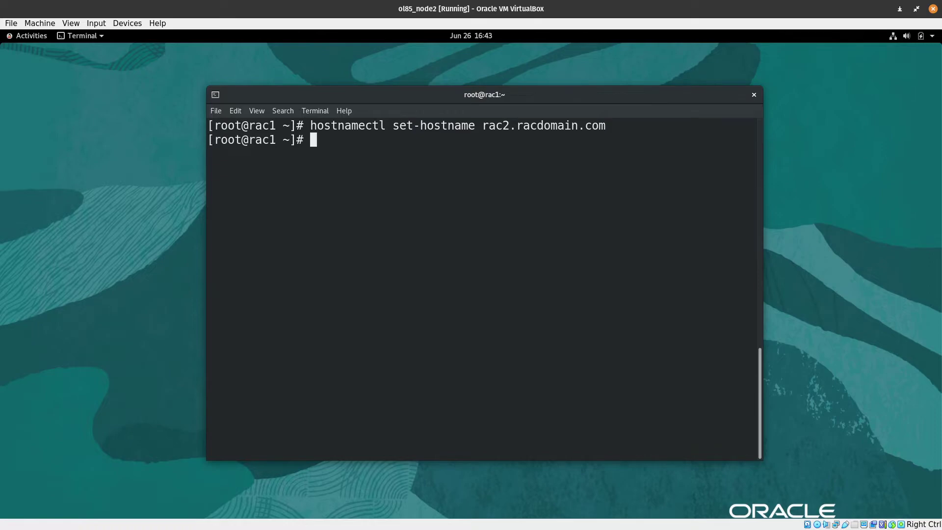
Step: Exit the root shell and close the terminal
{"action": "type", "text": "exit"}
{"action": "key", "text": "Return"}
{"action": "type", "text": "exit"}
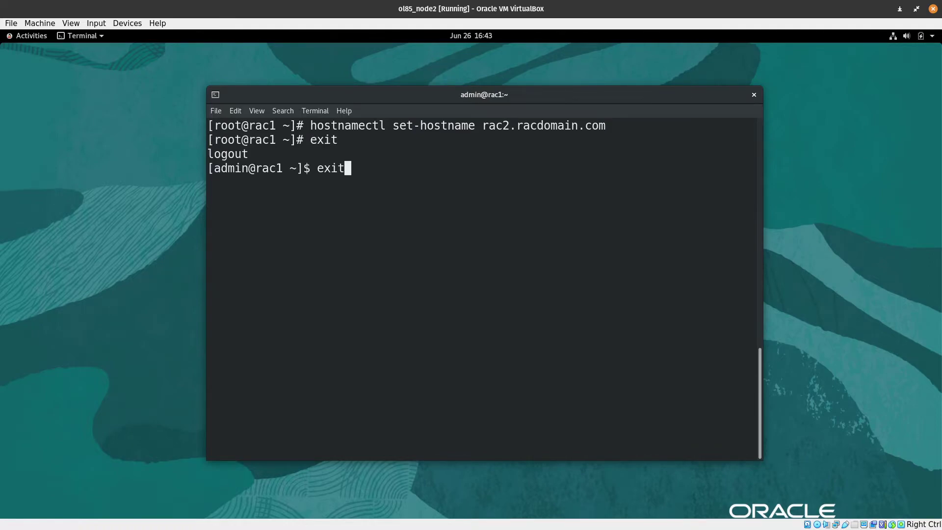
{"action": "key", "text": "Return"}
Step: In a guest terminal, verify with hostnamectl that the hostname is rac2.racdomain.com, then power off ol85_node2
{"action": "left_click", "coordinate": [32, 36]}
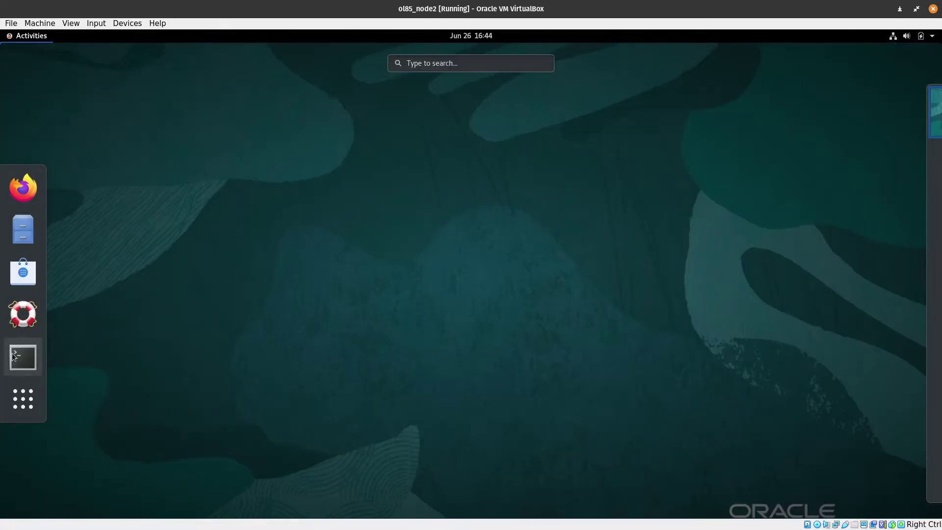
{"action": "left_click", "coordinate": [23, 357]}
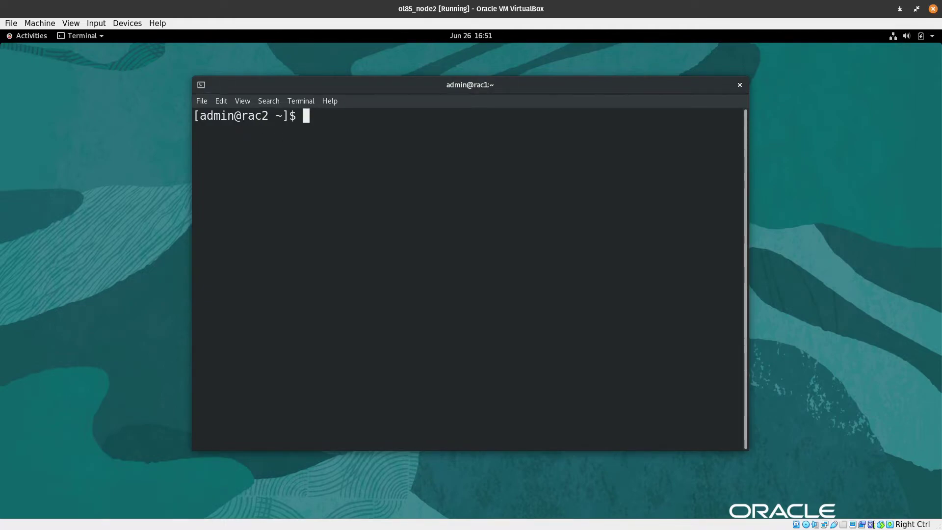
{"action": "type", "text": "hostnamectl"}
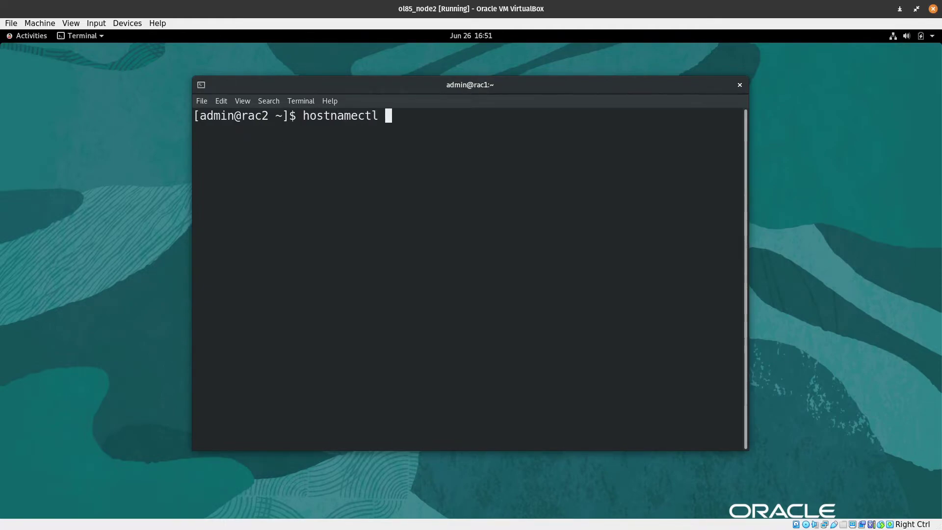
{"action": "key", "text": "Return"}
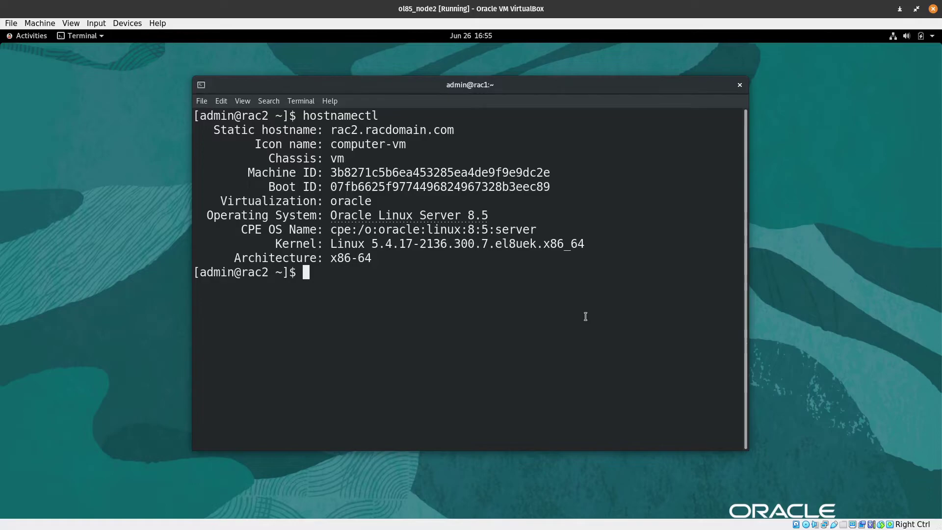
{"action": "type", "text": "poweroff"}
{"action": "key", "text": "Return"}
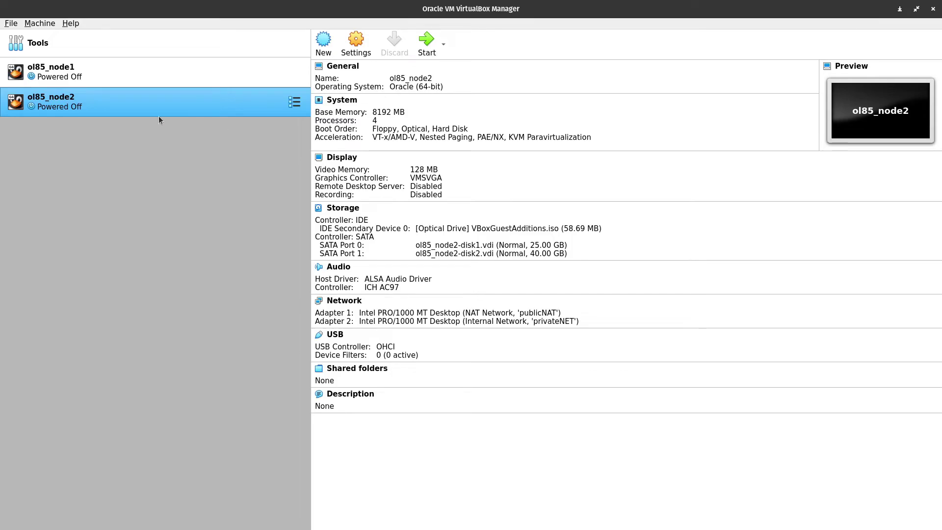
Step: Compare the ol85_node1 and ol85_node2 machine details in VirtualBox Manager
{"action": "left_click", "coordinate": [90, 81]}
{"action": "left_click", "coordinate": [187, 97]}
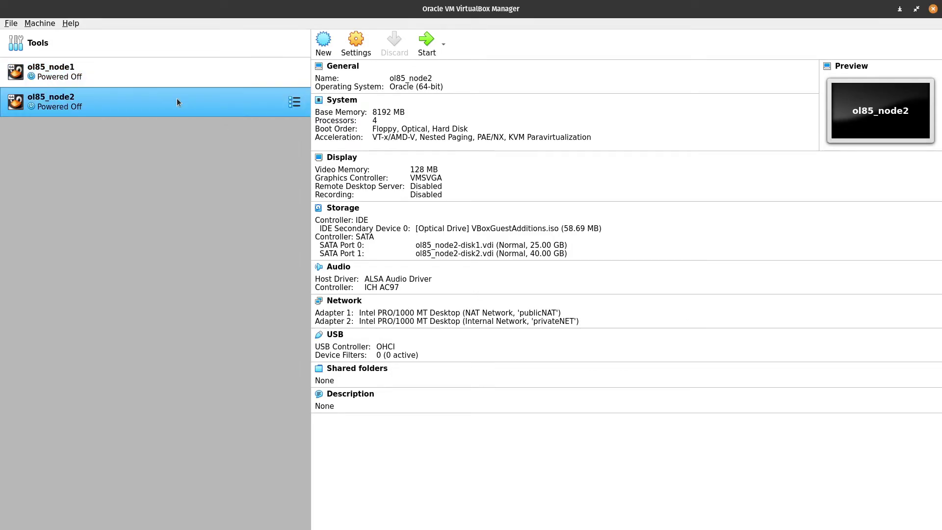
{"action": "left_click", "coordinate": [136, 68]}
{"action": "left_click", "coordinate": [135, 93]}
{"action": "left_click", "coordinate": [138, 80]}
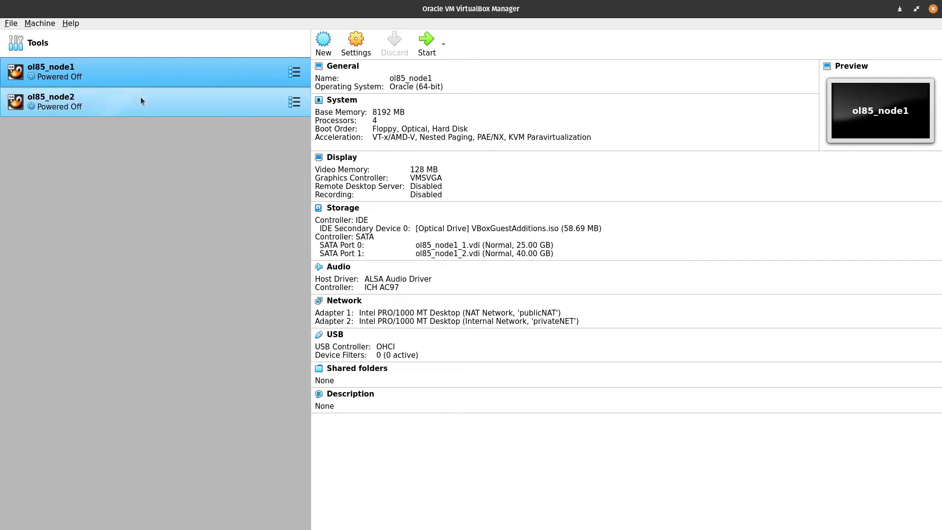
{"action": "left_click", "coordinate": [139, 101]}
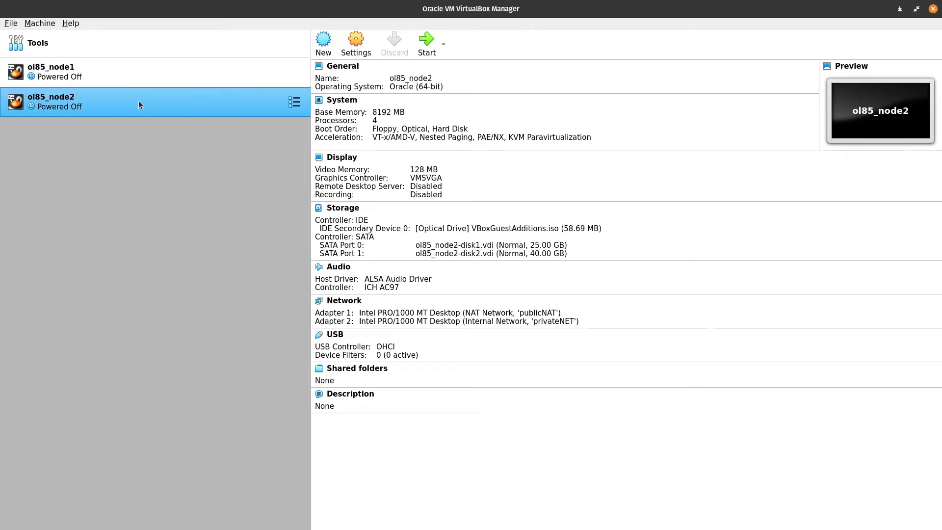
Step: Start ol85_node2, minimize the ol85_node1 window, and tile ol85_node2 on the left half
{"action": "left_click", "coordinate": [177, 61]}
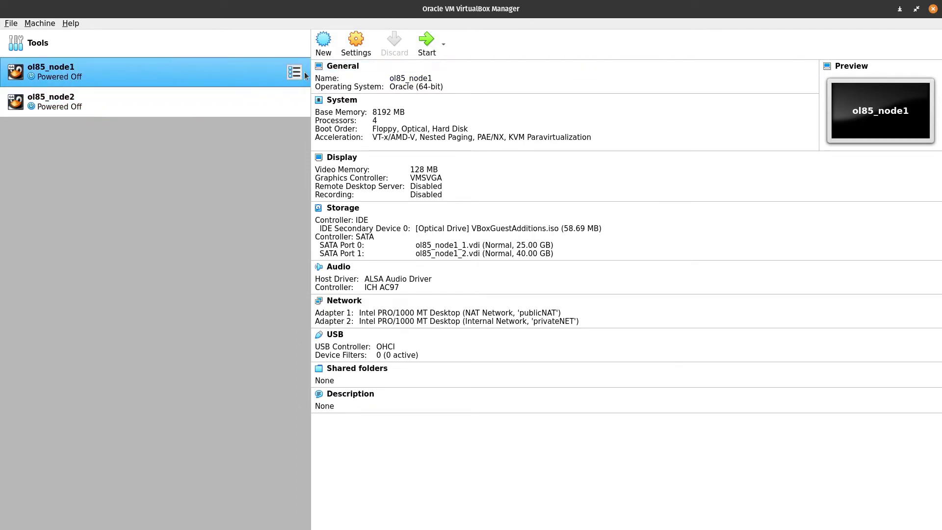
{"action": "left_click", "coordinate": [128, 97]}
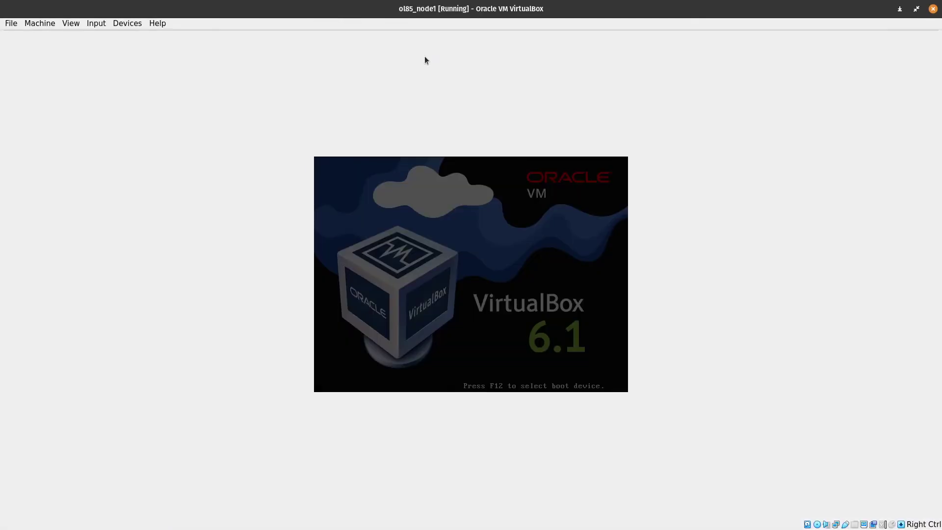
{"action": "left_click", "coordinate": [900, 9]}
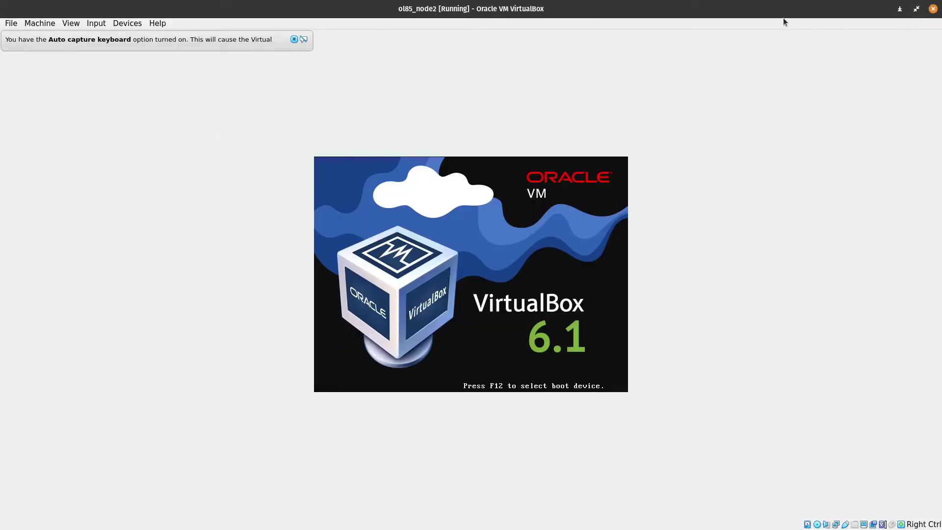
{"action": "key", "text": "super+Left"}
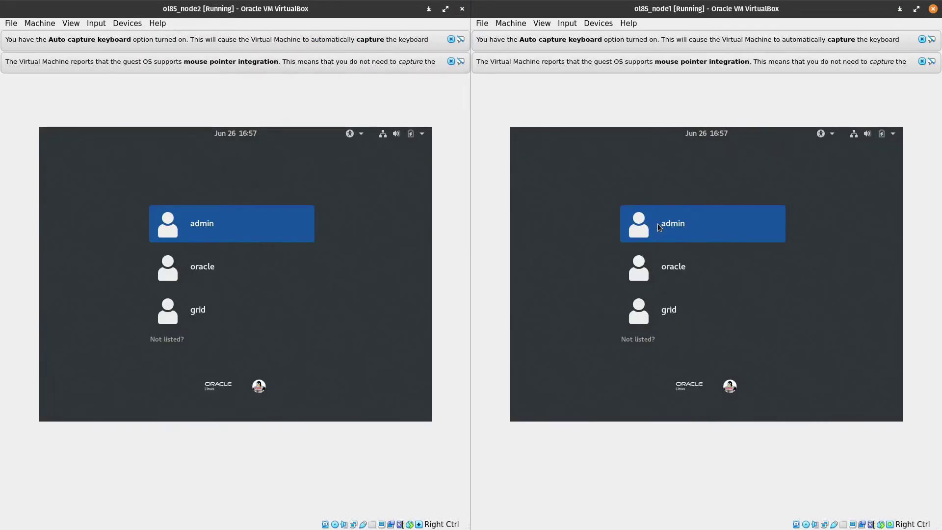
Step: Sign in to ol85_node1 as admin with the account password
{"action": "left_click", "coordinate": [657, 223]}
{"action": "key", "text": "ctrl+v"}
{"action": "key", "text": "Return"}
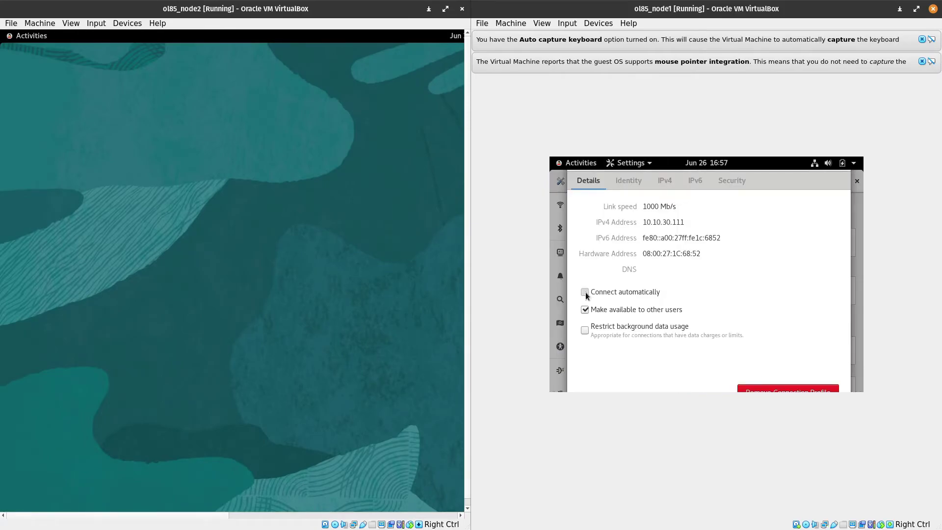
Step: Set the 10.10.30.111 enp0s8 connection to connect automatically, snap node1 right, and apply
{"action": "left_click", "coordinate": [585, 292]}
{"action": "left_click", "coordinate": [915, 9]}
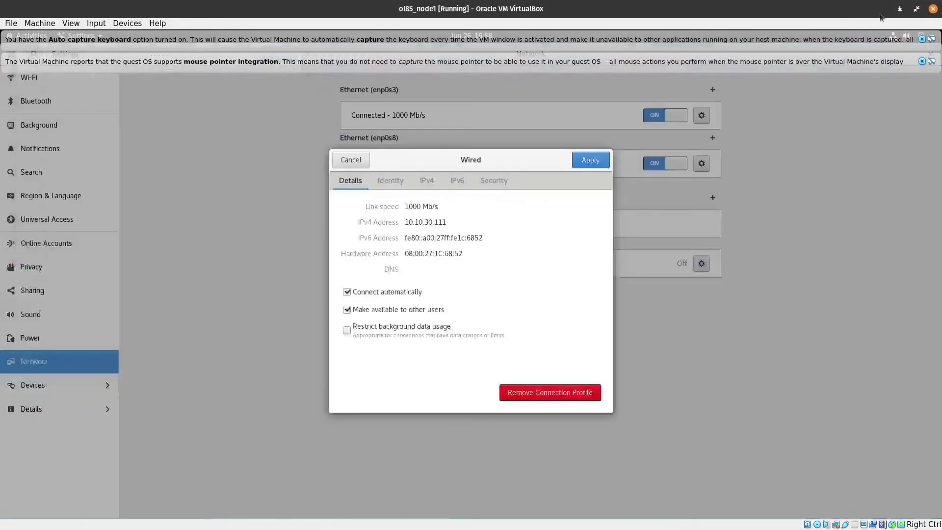
{"action": "left_click", "coordinate": [916, 8]}
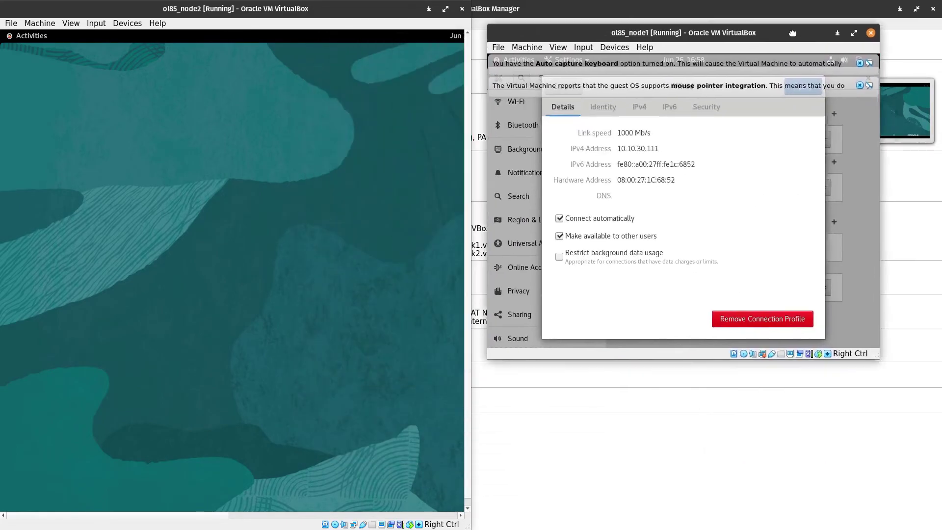
{"action": "left_click_drag", "start_coordinate": [792, 33], "coordinate": [940, 49]}
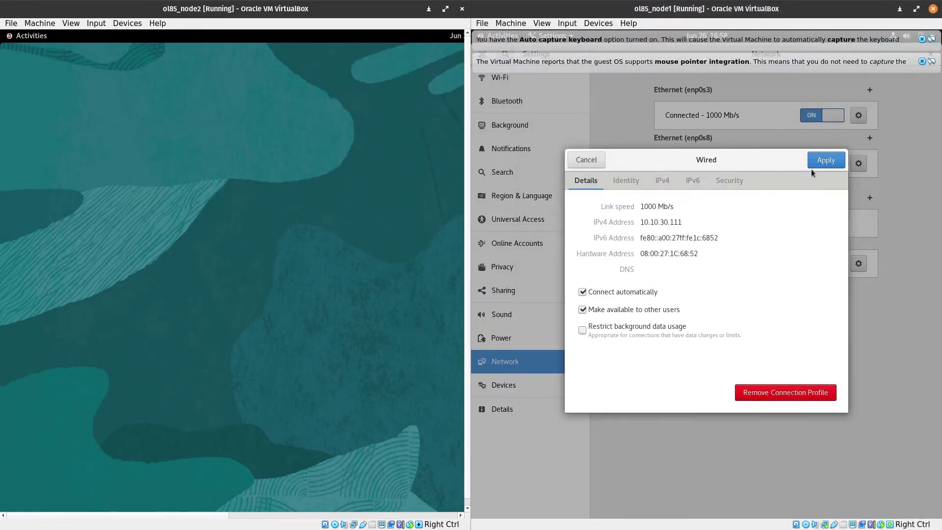
{"action": "left_click", "coordinate": [829, 164]}
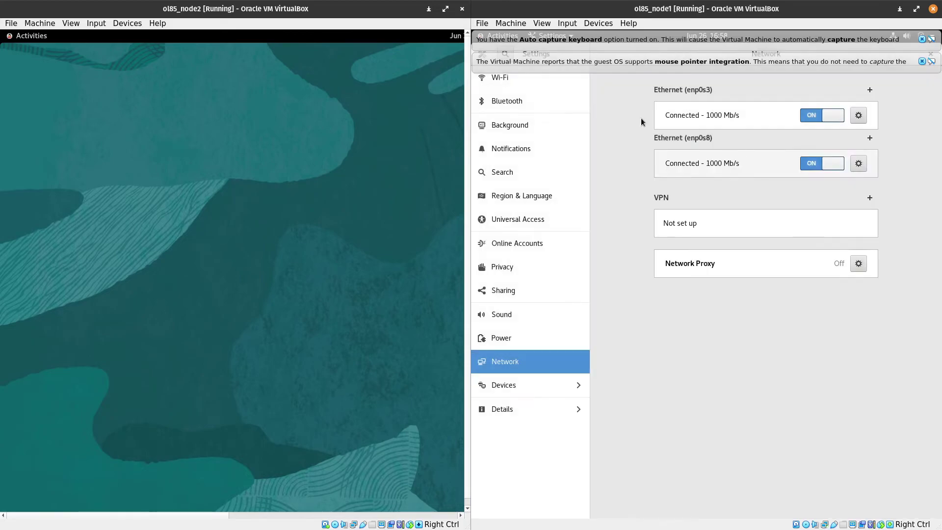
Step: Maximize ol85_node2 and bring up its enp0s3 and enp0s8 Ethernet entries from the system menu
{"action": "left_click", "coordinate": [444, 8]}
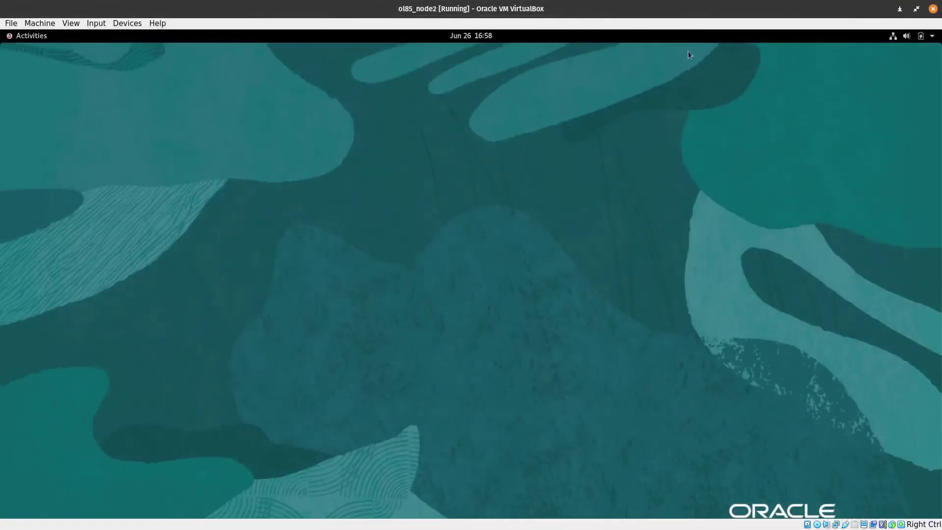
{"action": "left_click", "coordinate": [905, 36]}
{"action": "left_click", "coordinate": [854, 97]}
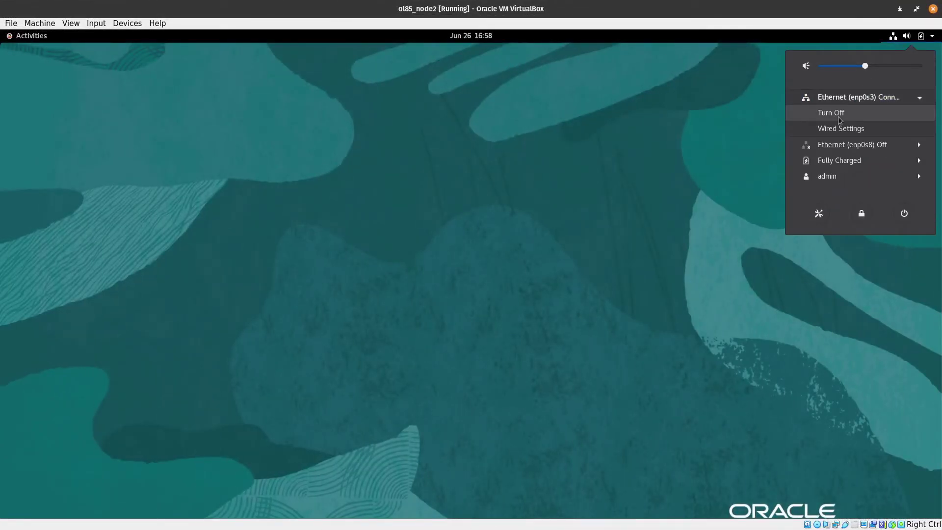
{"action": "left_click", "coordinate": [841, 97]}
{"action": "left_click", "coordinate": [846, 113]}
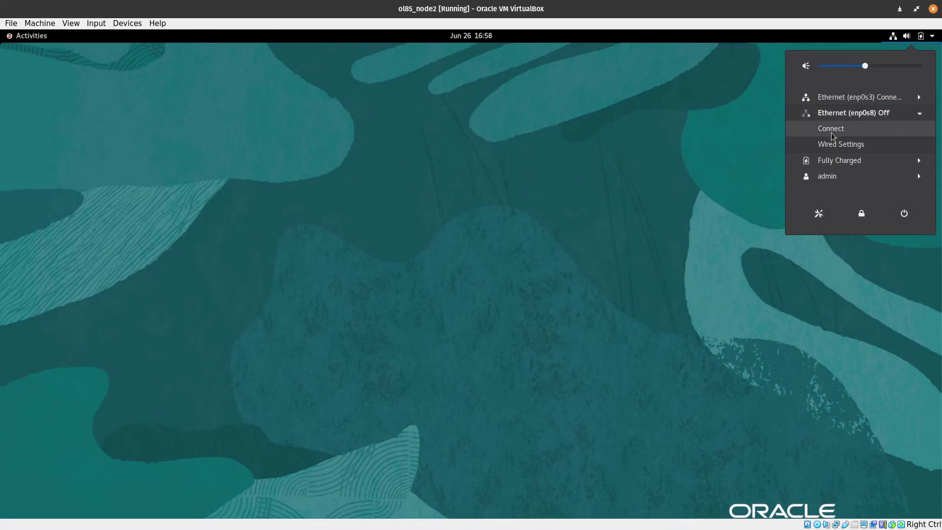
Step: Make enp0s8 connect automatically in Wired Settings, close Settings, and launch a terminal
{"action": "left_click", "coordinate": [834, 143]}
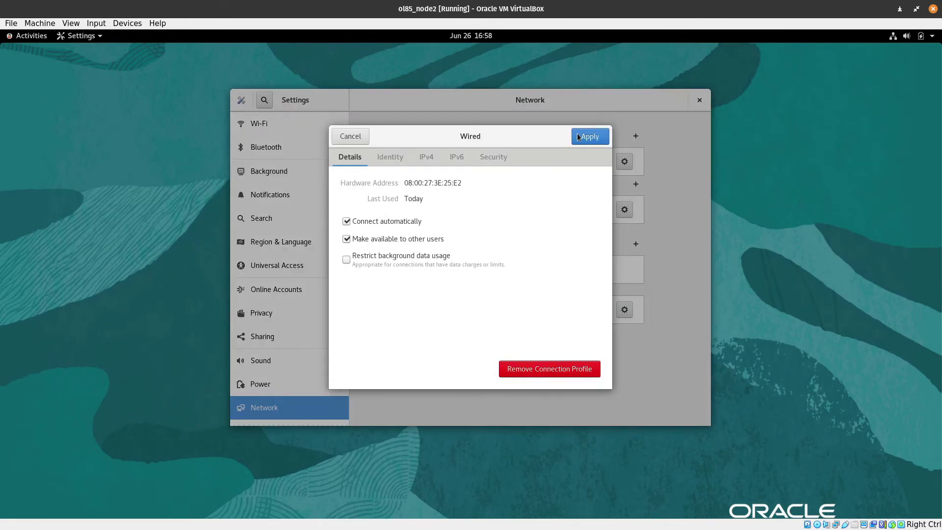
{"action": "key", "text": "Escape"}
{"action": "left_click", "coordinate": [603, 210]}
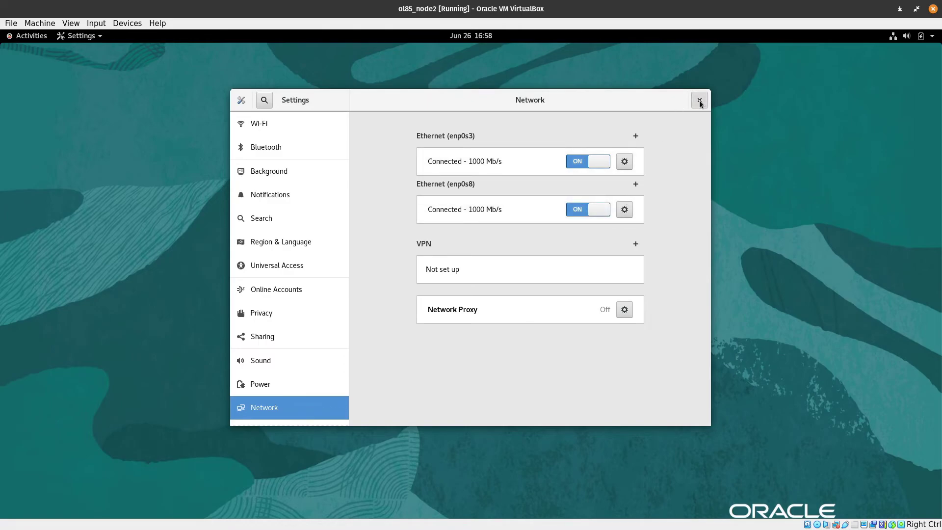
{"action": "left_click", "coordinate": [699, 100]}
{"action": "left_click", "coordinate": [36, 38]}
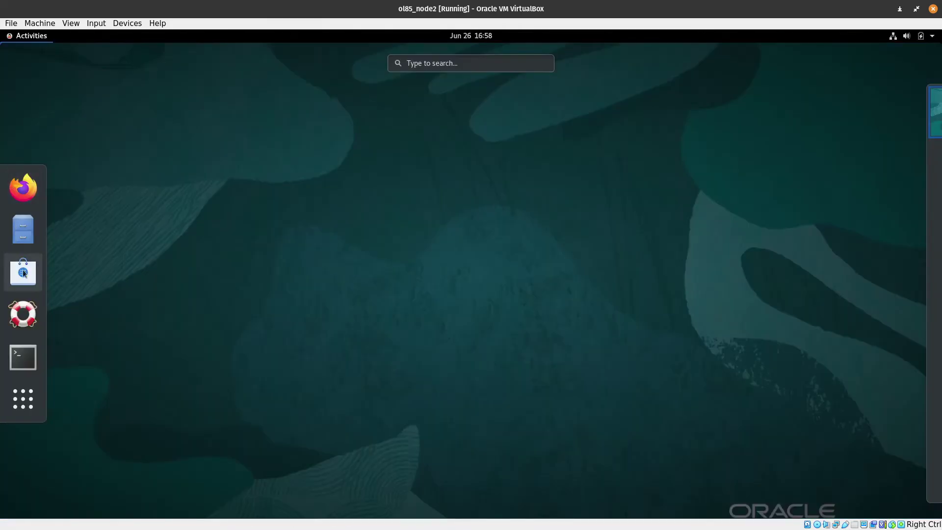
{"action": "left_click", "coordinate": [22, 356]}
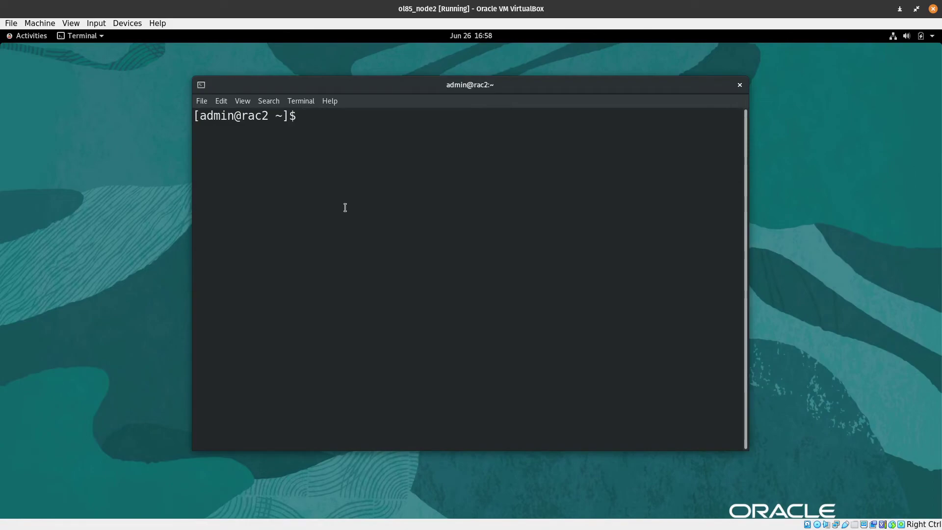
Step: Ping rac2 (10.10.20.112) from ol85_node2 and confirm 0% packet loss
{"action": "type", "text": "ping ra"}
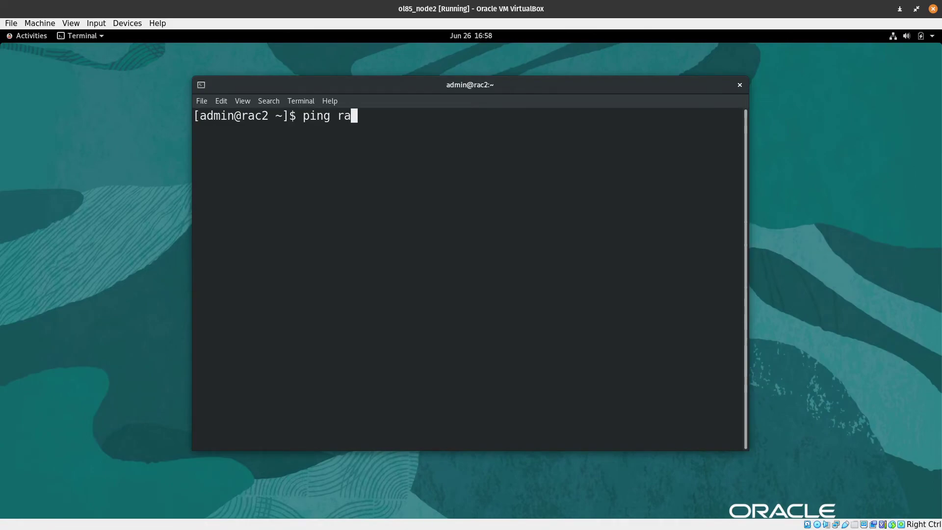
{"action": "type", "text": "c2"}
{"action": "key", "text": "Return"}
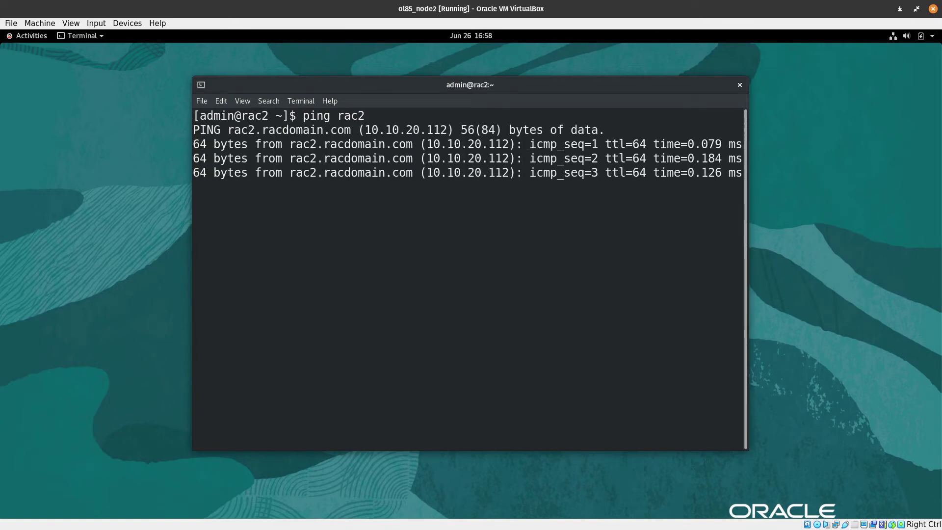
{"action": "key", "text": "ctrl+c"}
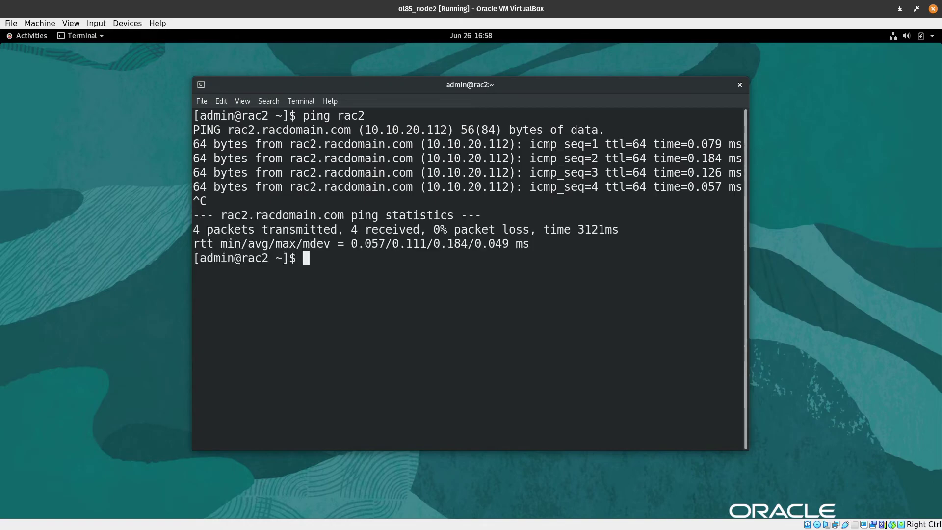
Step: Ping rac2-priv (10.10.30.112), stop it, and clear the terminal
{"action": "key", "text": "Up"}
{"action": "type", "text": "-priv"}
{"action": "key", "text": "Return"}
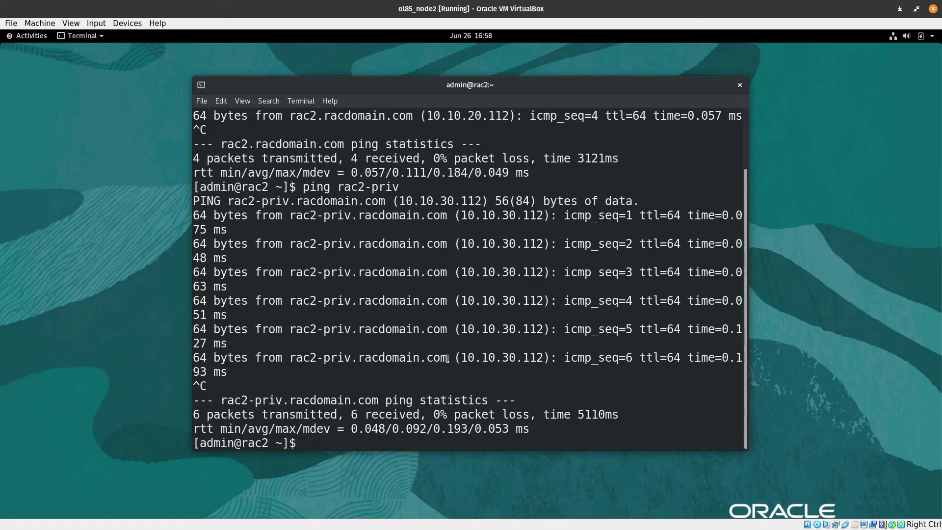
{"action": "type", "text": "lear"}
{"action": "key", "text": "Return"}
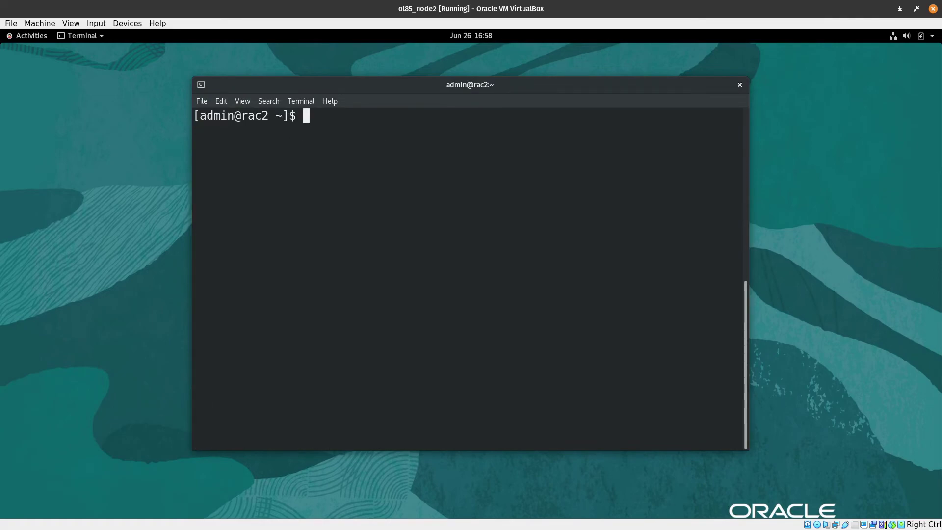
Step: Switch to ol85_node1, open a terminal, and ping rac2 with 0% packet loss
{"action": "left_click", "coordinate": [900, 9]}
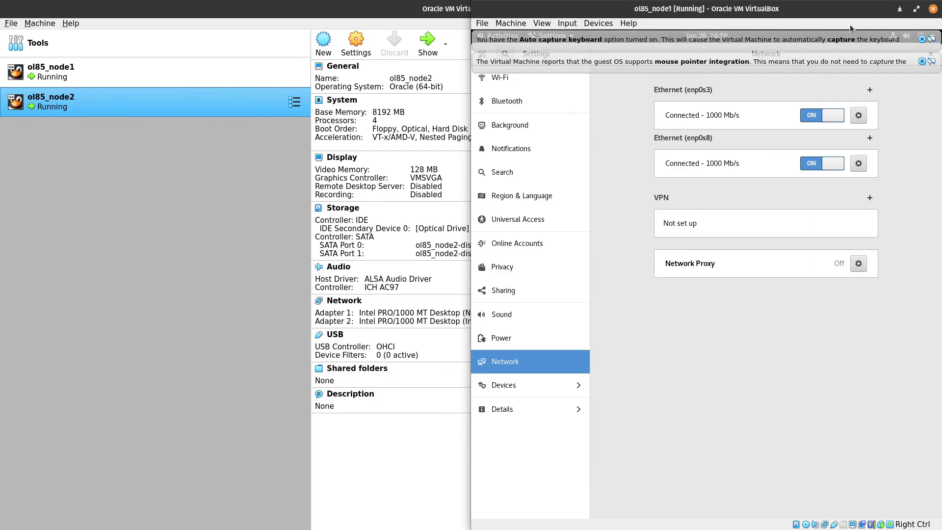
{"action": "left_click", "coordinate": [914, 13]}
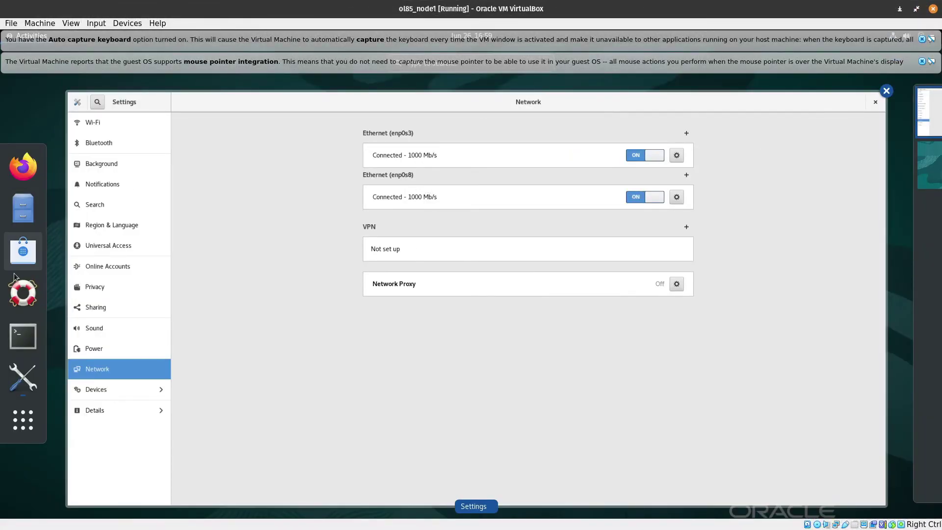
{"action": "left_click", "coordinate": [23, 336]}
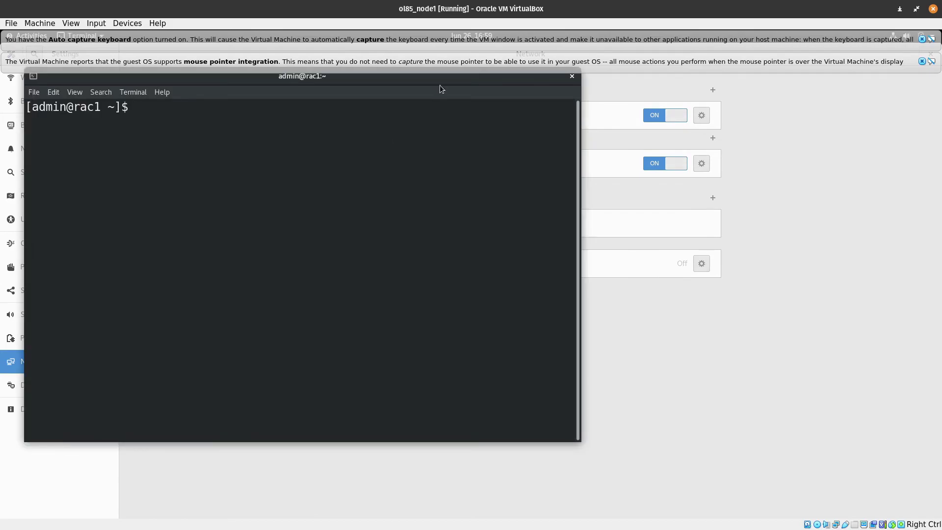
{"action": "left_click_drag", "start_coordinate": [440, 84], "coordinate": [542, 107]}
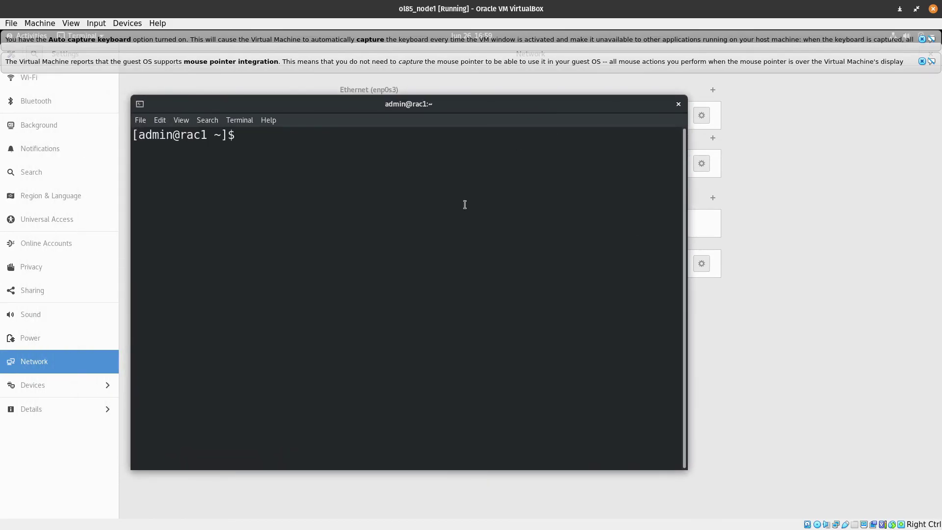
{"action": "type", "text": "ping rac2"}
{"action": "key", "text": "Return"}
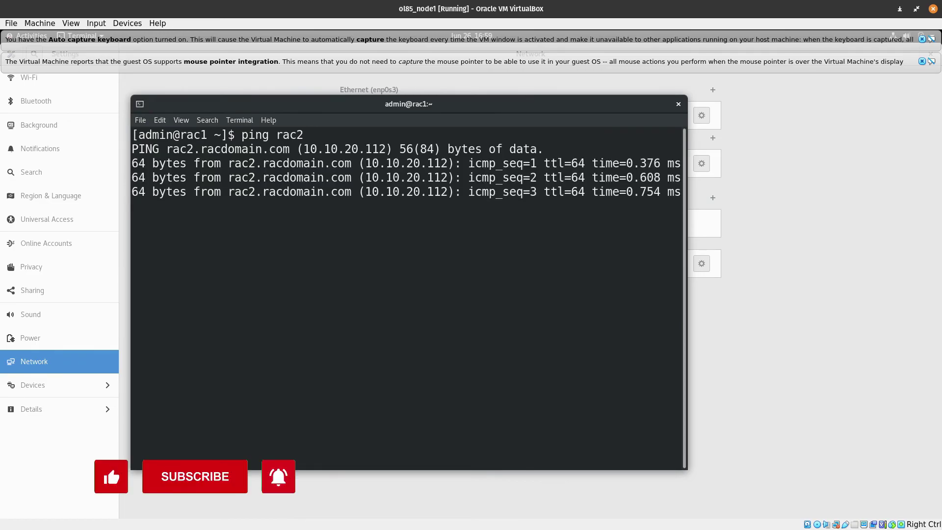
{"action": "key", "text": "ctrl+c"}
Step: Ping rac2-priv from rac1 and confirm 0% packet loss
{"action": "key", "text": "Up"}
{"action": "key", "text": "BackSpace"}
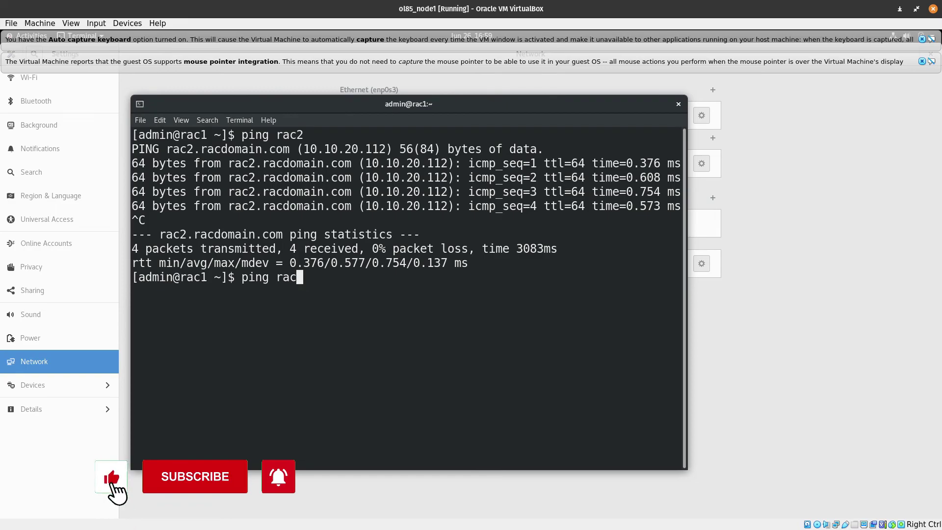
{"action": "type", "text": "2-"}
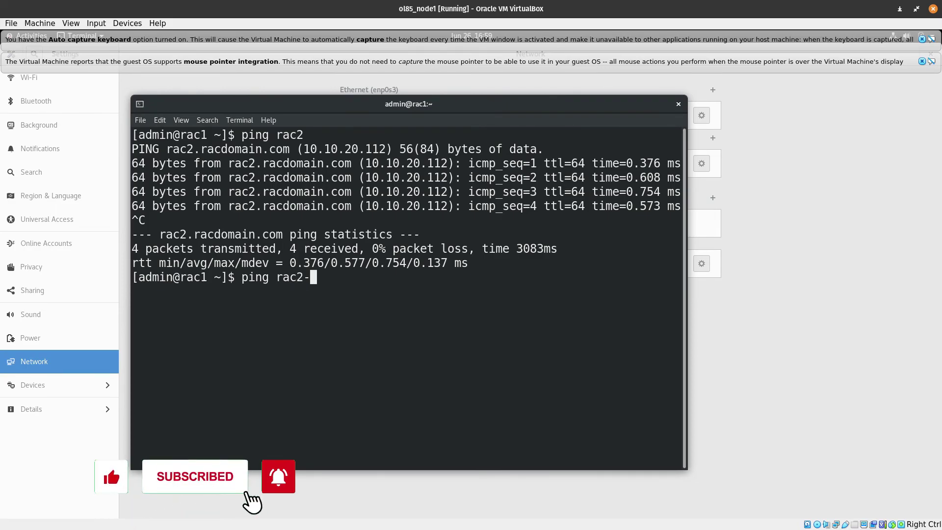
{"action": "type", "text": "v"}
{"action": "key", "text": "BackSpace"}
{"action": "type", "text": "r"}
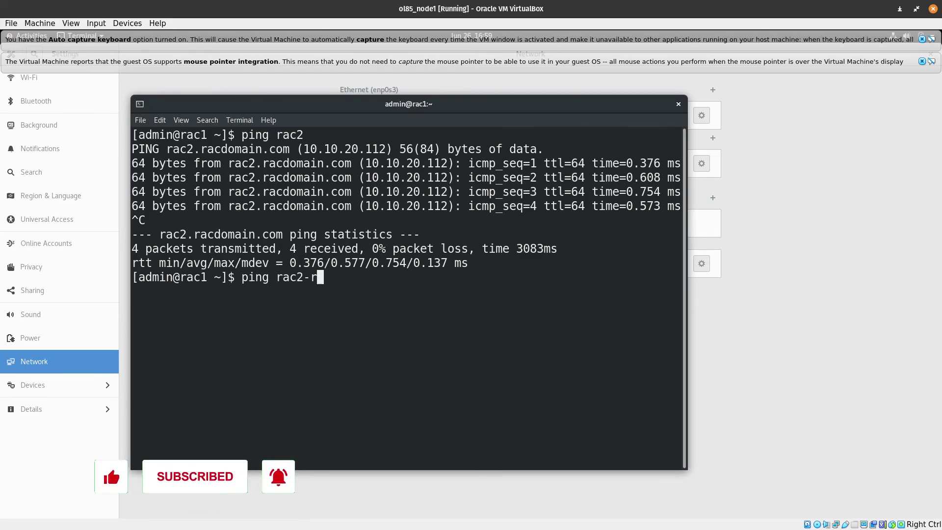
{"action": "type", "text": "iv"}
{"action": "key", "text": "Left"}
{"action": "key", "text": "Left"}
{"action": "key", "text": "Left"}
{"action": "type", "text": "p"}
{"action": "key", "text": "Return"}
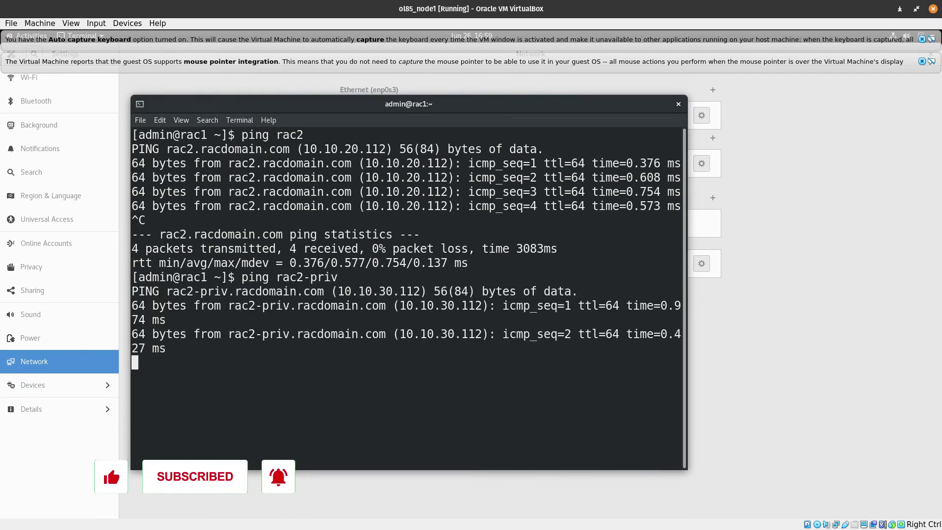
{"action": "key", "text": "ctrl+c"}
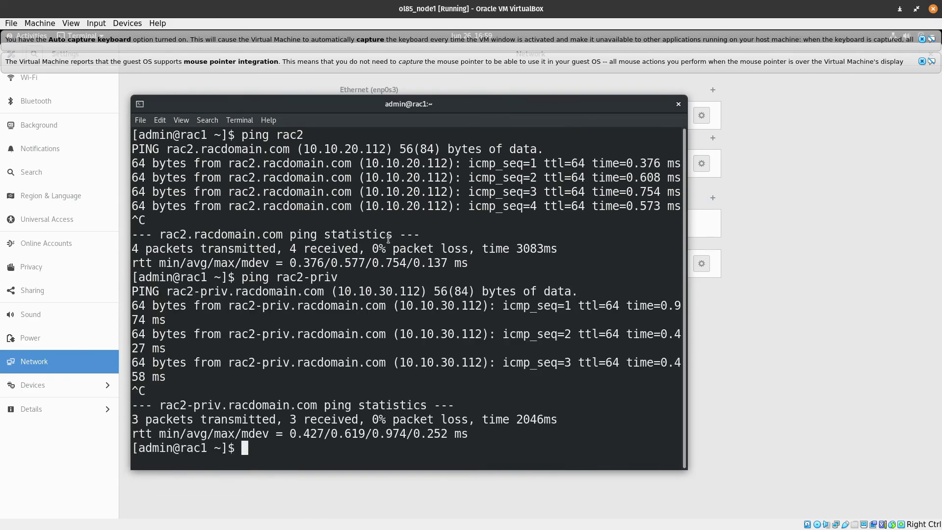